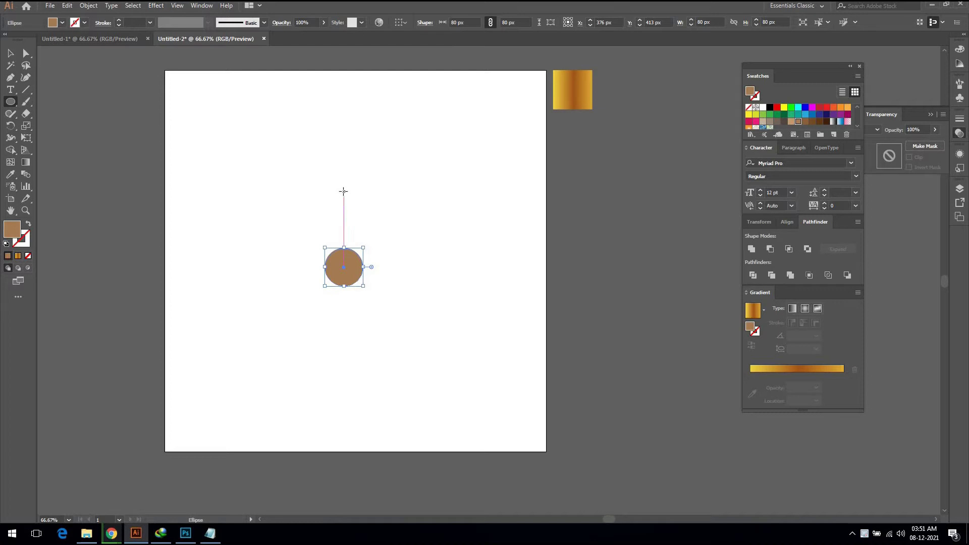
Draw a circle about 208 px wide above the small circle and align both circles by their horizontal centers
left_click_drag(344, 190, 381, 241)
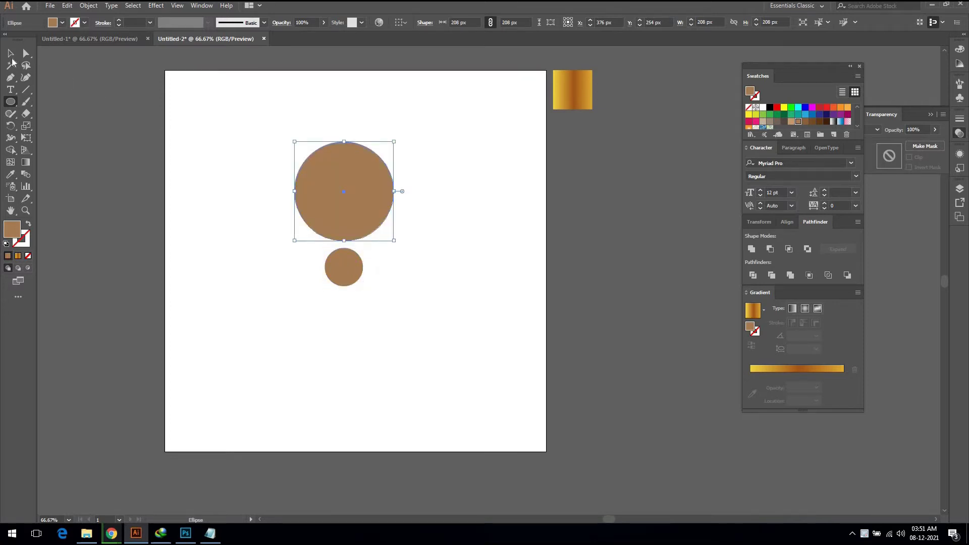
left_click(10, 56)
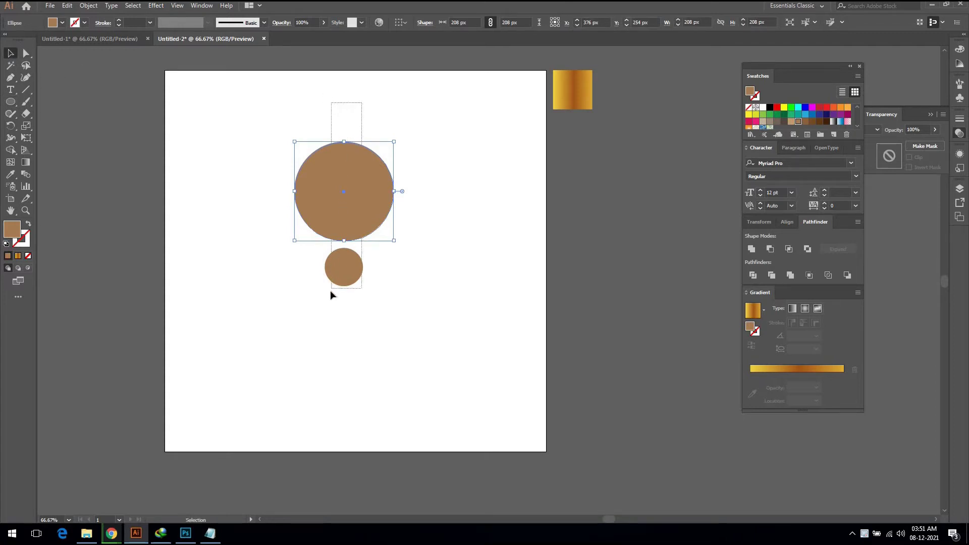
left_click(347, 277, "shift")
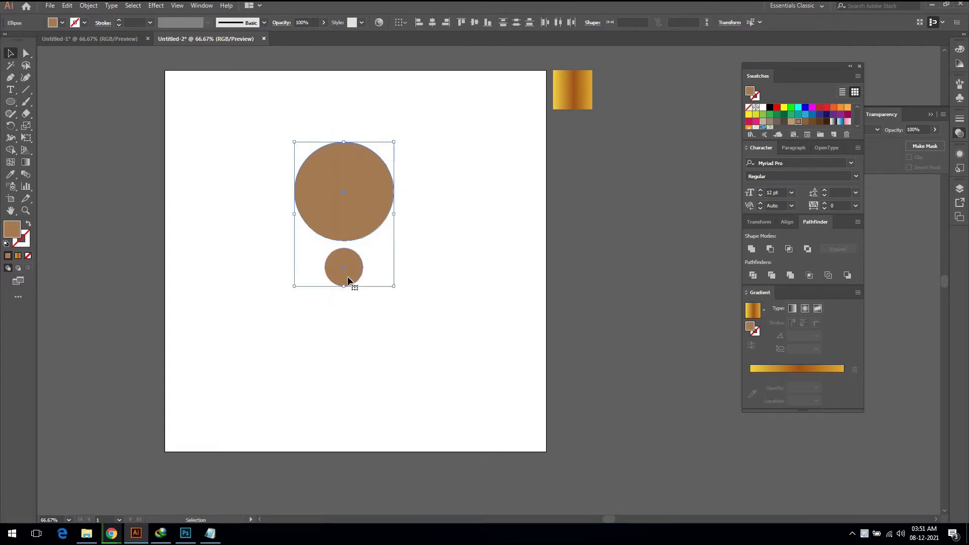
left_click(432, 23)
Remove the fill from both circles and give them a black 15 pt stroke
left_click(63, 23)
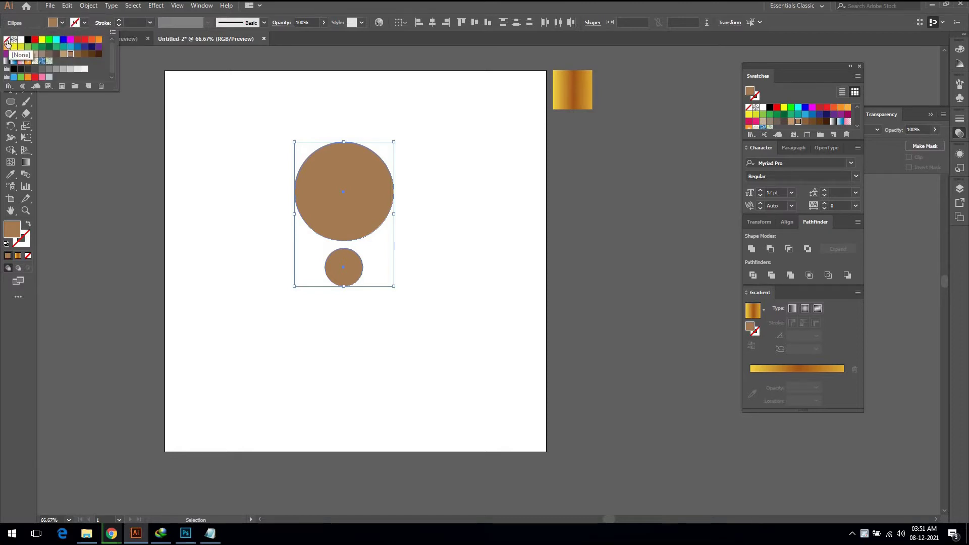
left_click(7, 40)
left_click(85, 24)
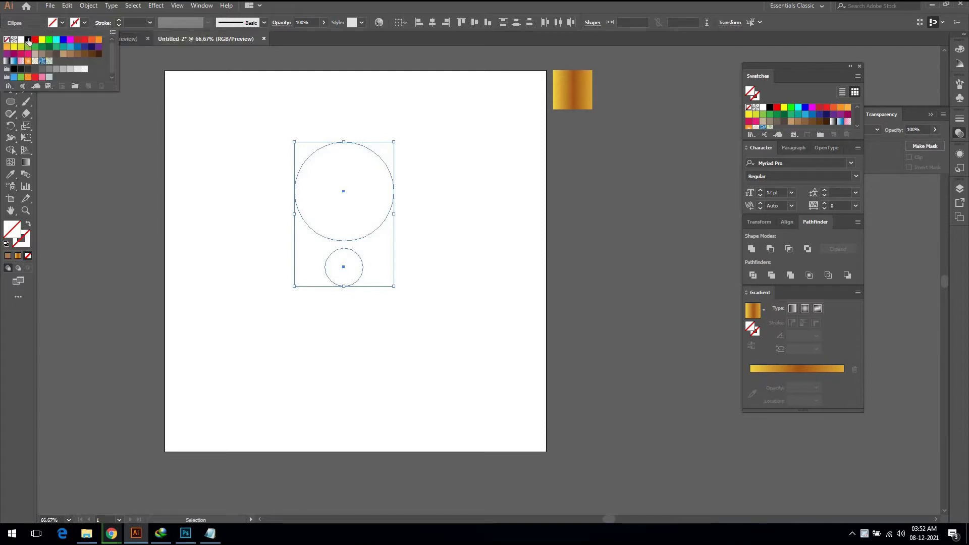
left_click(28, 39)
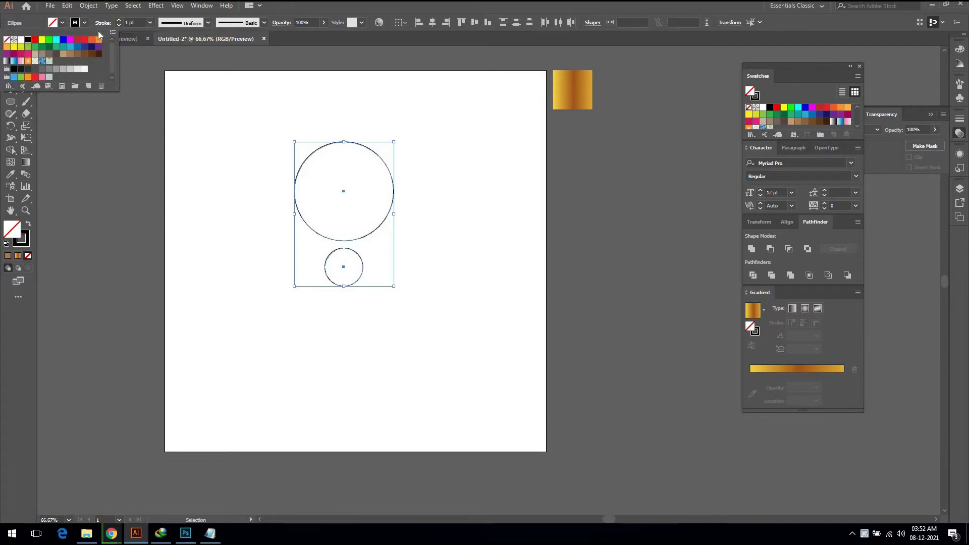
left_click(141, 23)
scroll(140, 23, "up", 3)
scroll(139, 23, "up", 7)
scroll(139, 23, "up", 4)
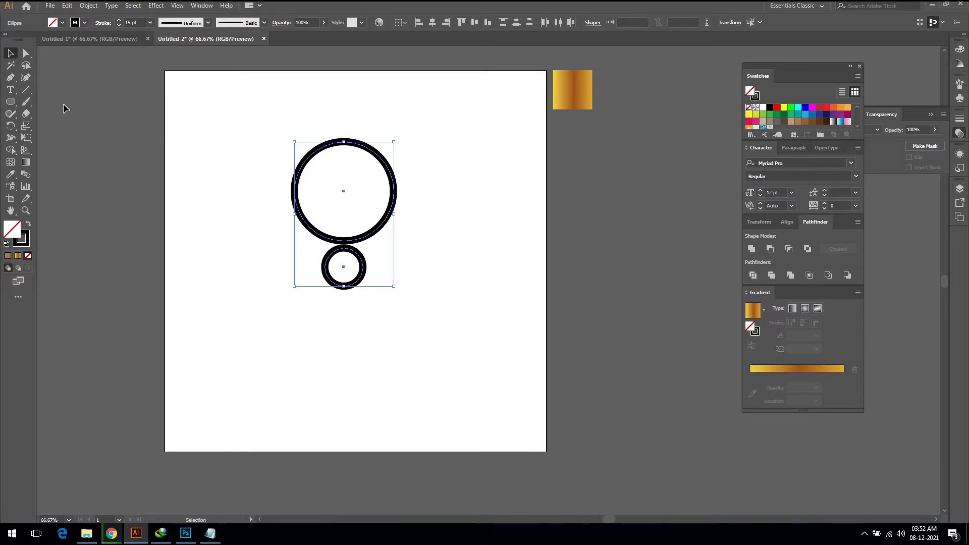
left_click(126, 152)
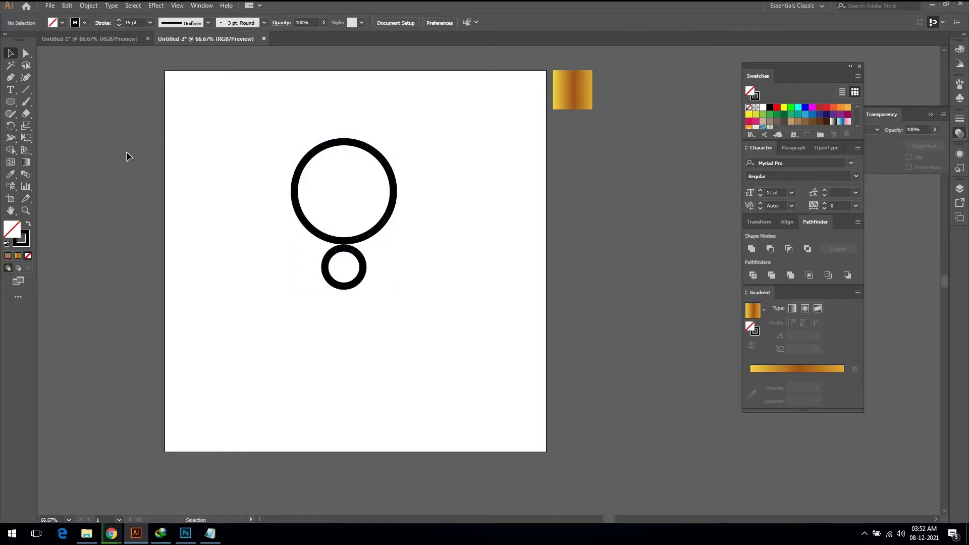
Create a copy of the large circle rotated 45° around the center of the small circle
left_click(329, 149)
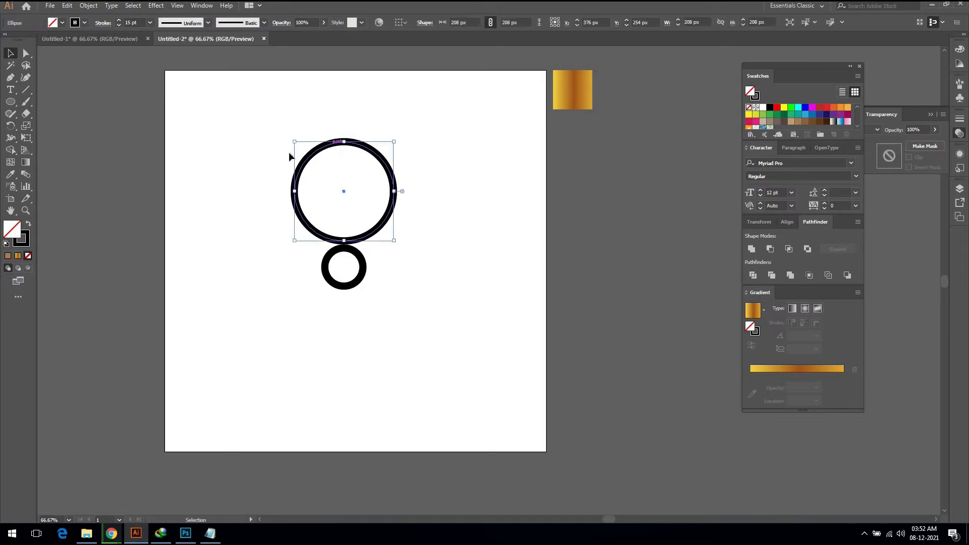
left_click(12, 127)
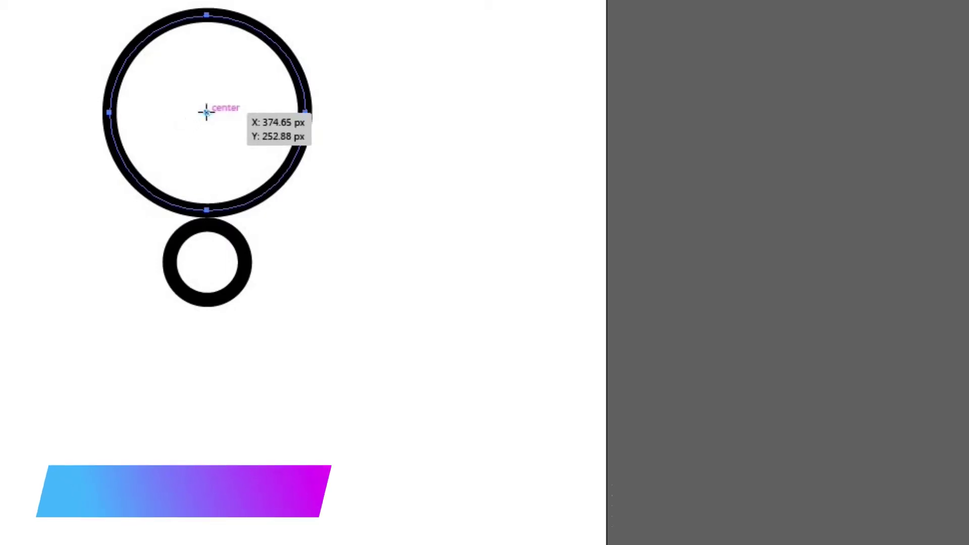
left_click_drag(206, 115, 206, 263)
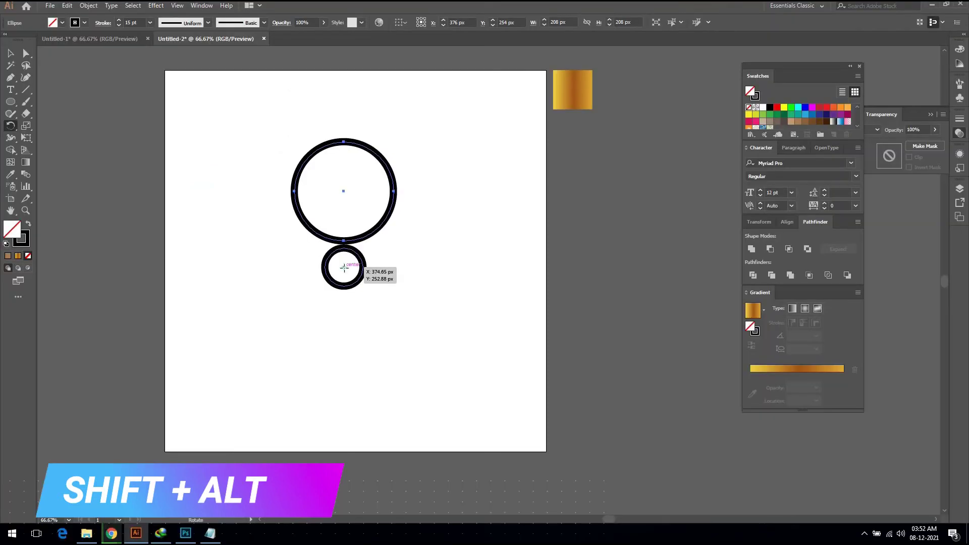
left_click(344, 267, "alt")
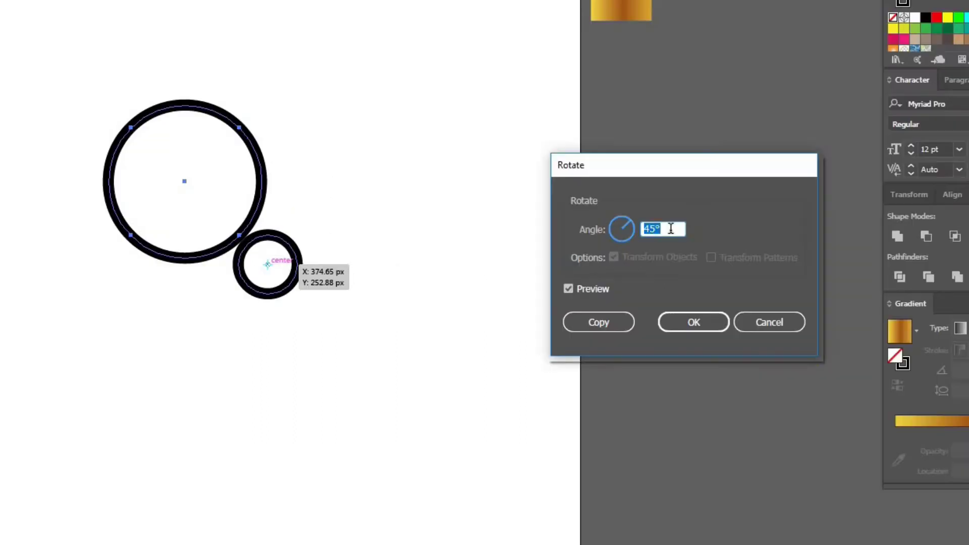
left_click(600, 245)
double_click(598, 244)
left_click(673, 222)
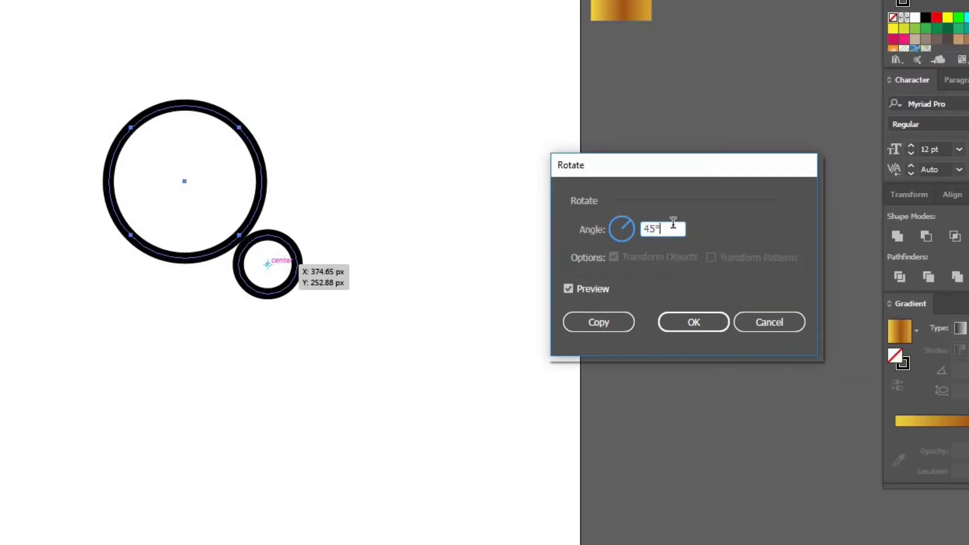
left_click(618, 320)
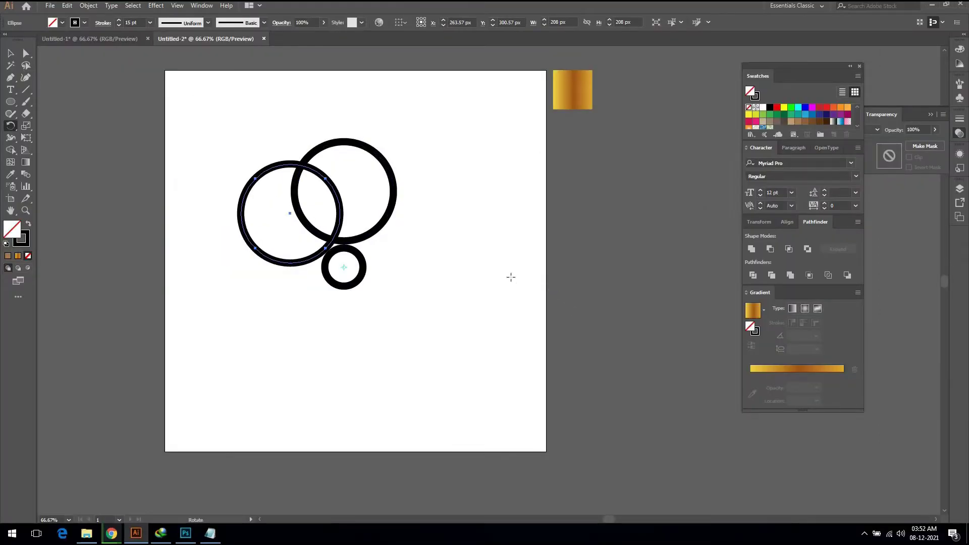
Repeat the rotated copy until eight large circles form a complete ring around the small circle
key("ctrl+d")
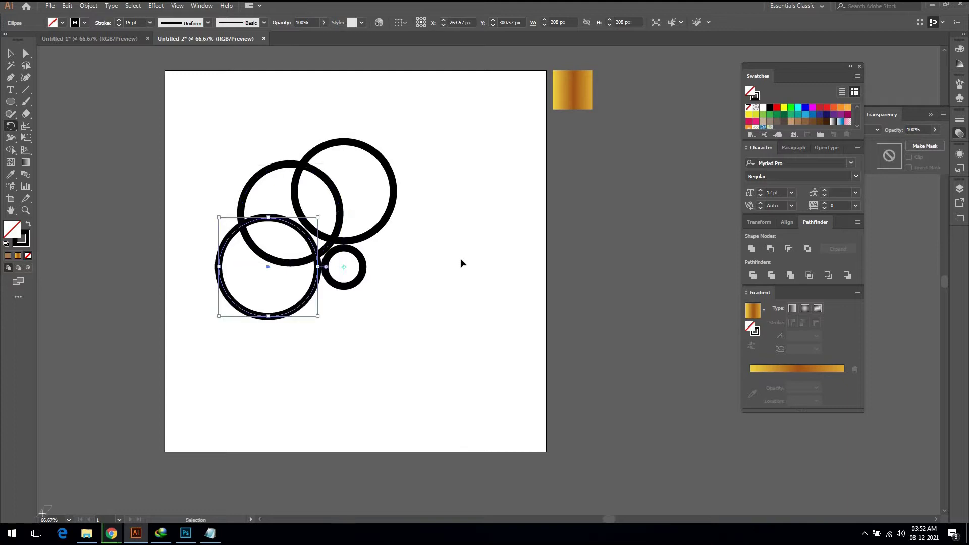
key("ctrl+d")
key("ctrl+d")
key("ctrl+d")
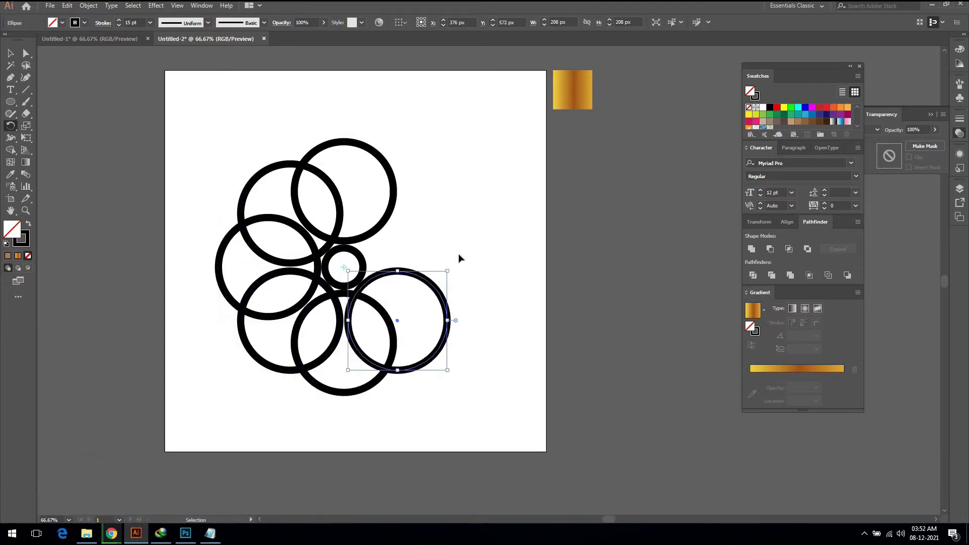
key("ctrl+d")
key("ctrl+d")
key("r")
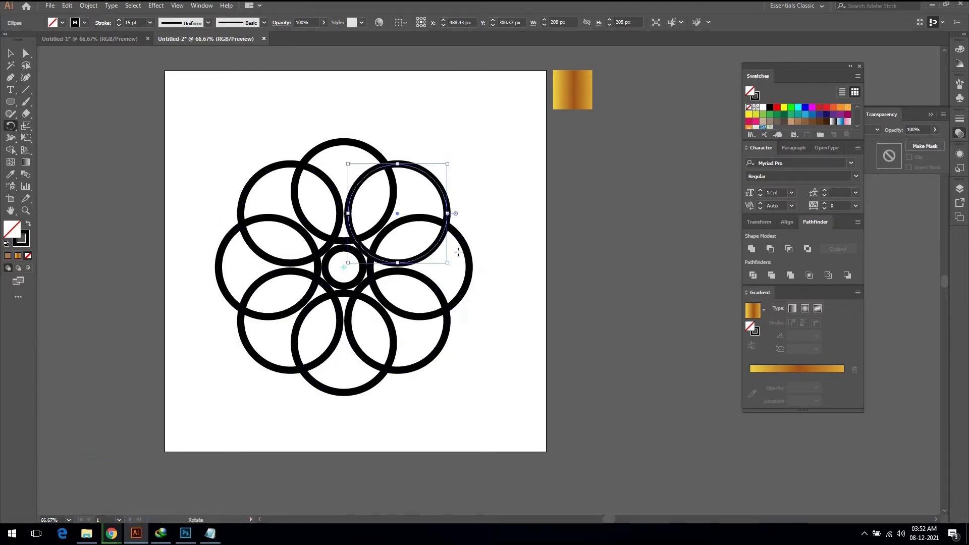
Set the stroke weight of all the circles to 25 pt
left_click(10, 53)
left_click_drag(464, 132, 217, 395)
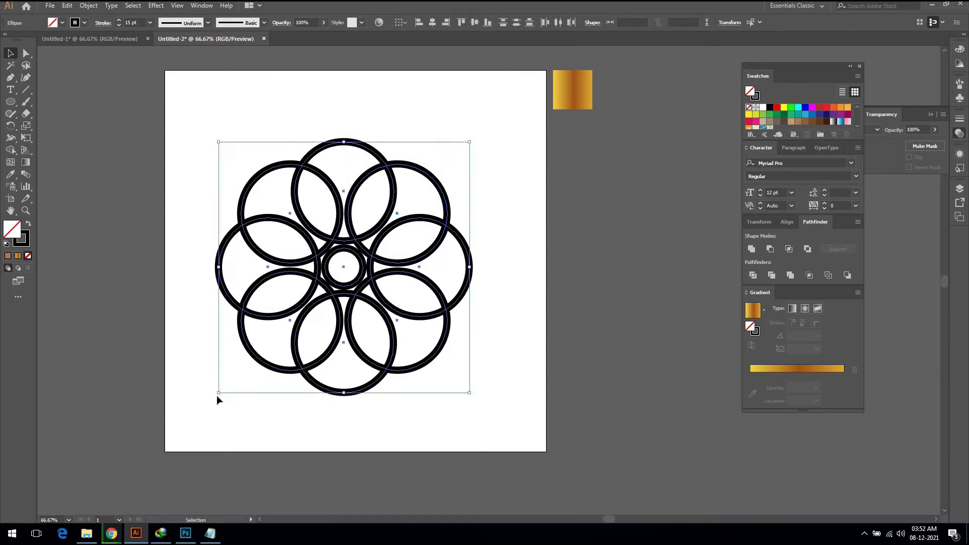
left_click(137, 23)
key("Up")
key("Up")
key("Up")
key("Up")
key("Up")
key("Up")
key("Up")
key("Up")
key("Up")
key("Up")
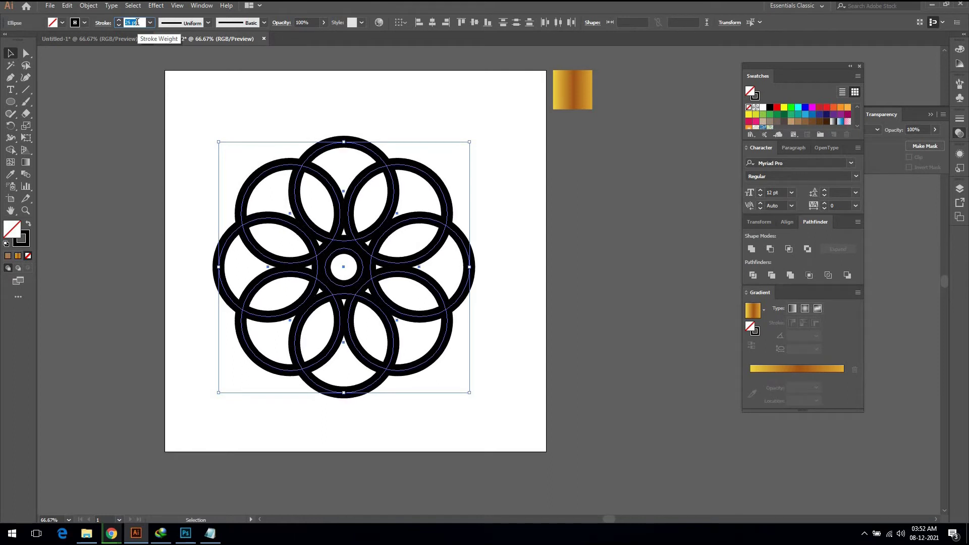
Expand the fill and stroke of all the circles and unite them into a single shape
left_click(89, 6)
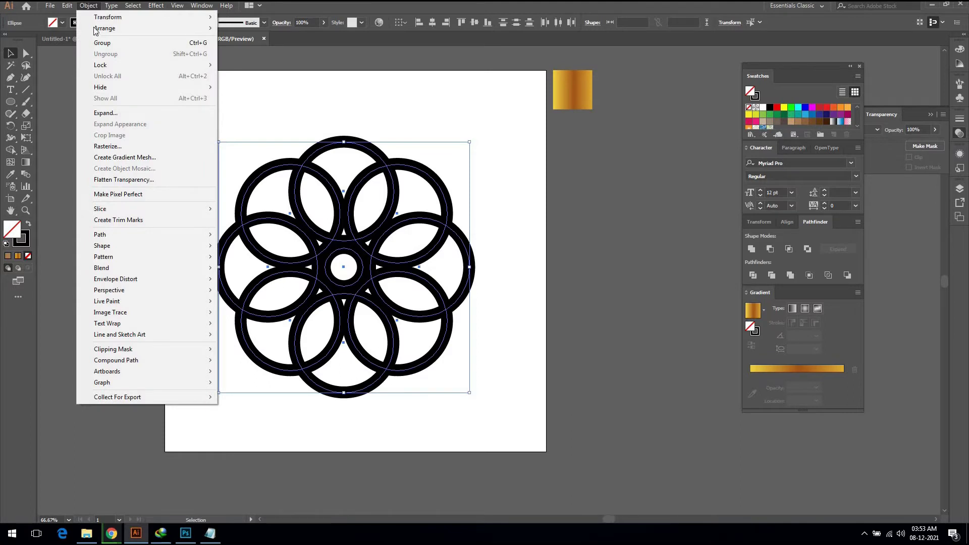
left_click(99, 114)
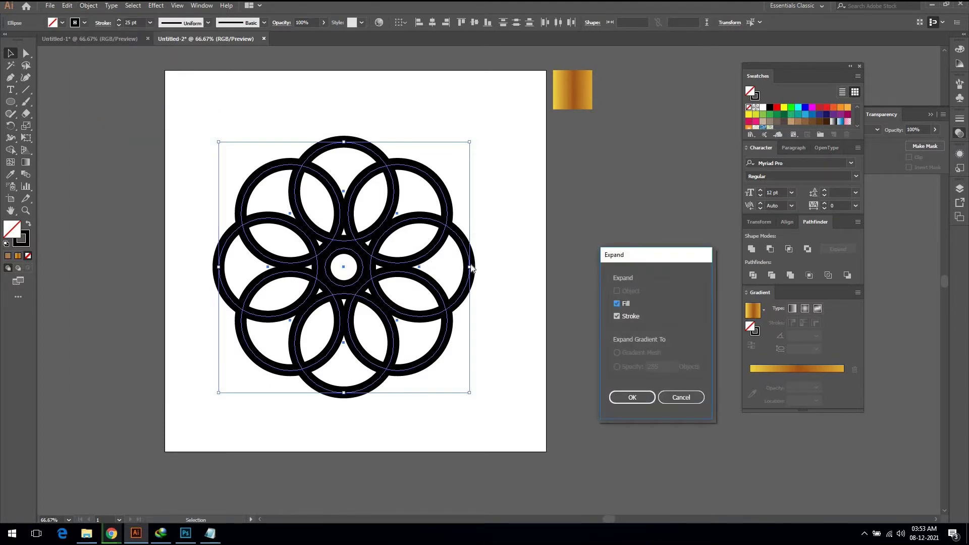
left_click(629, 398)
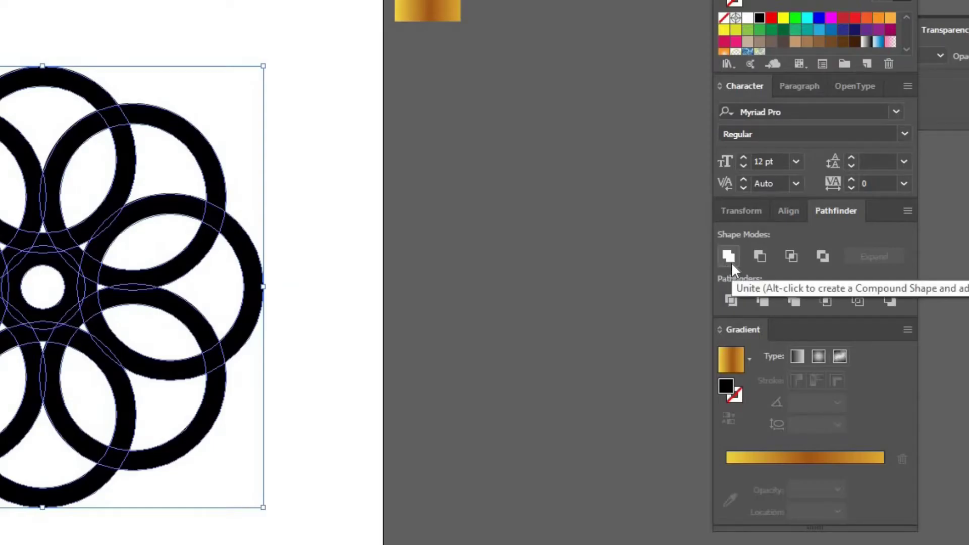
left_click(731, 262)
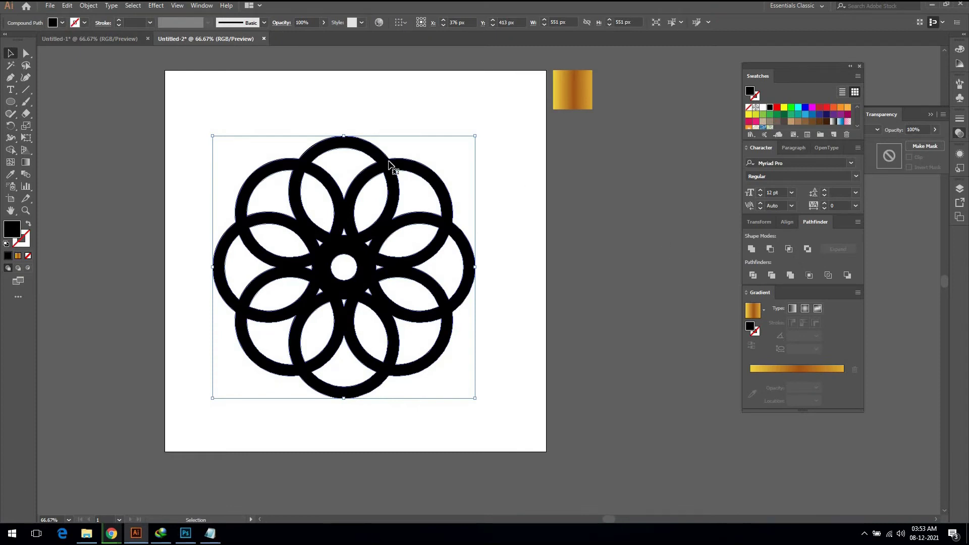
Fill all sixteen petal openings of the flower shape with light green using the Shape Builder tool
left_click(14, 152)
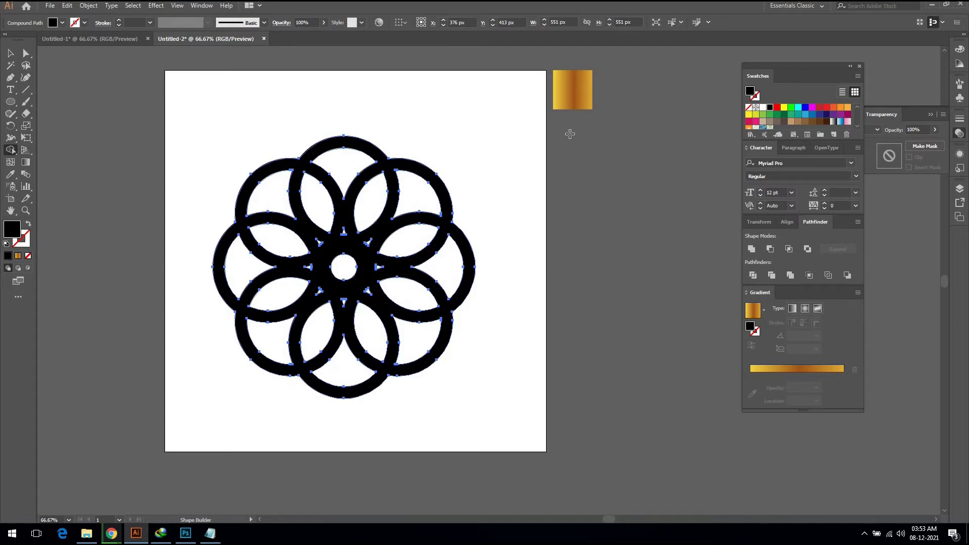
left_click(762, 115)
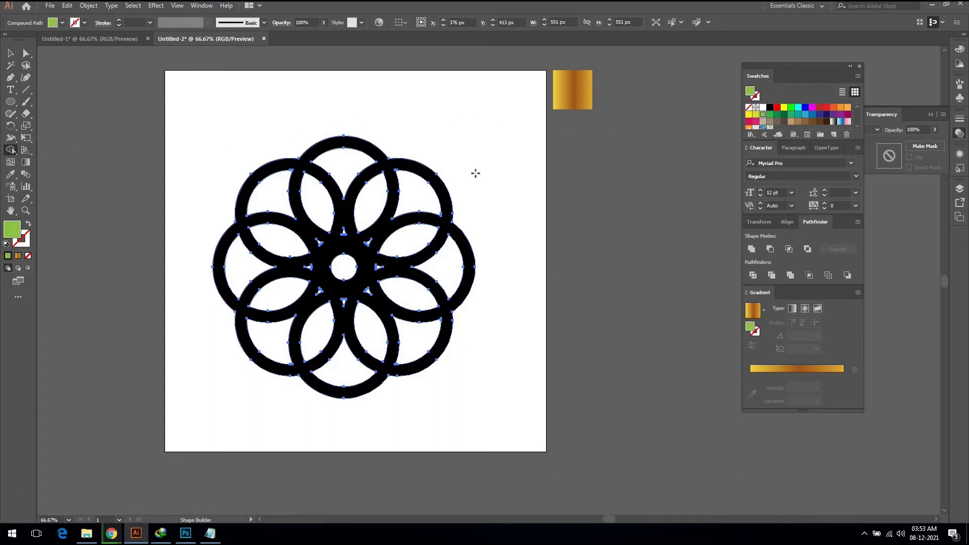
left_click(372, 193)
left_click(414, 194)
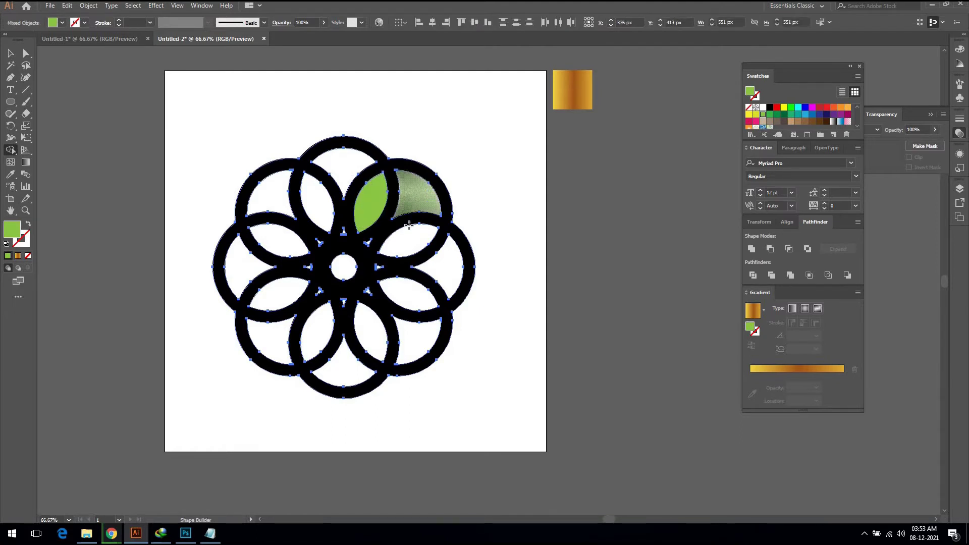
left_click(409, 241)
left_click(437, 273)
left_click(413, 295)
left_click(399, 338)
left_click(368, 339)
left_click(343, 366)
left_click(309, 333)
left_click(271, 337)
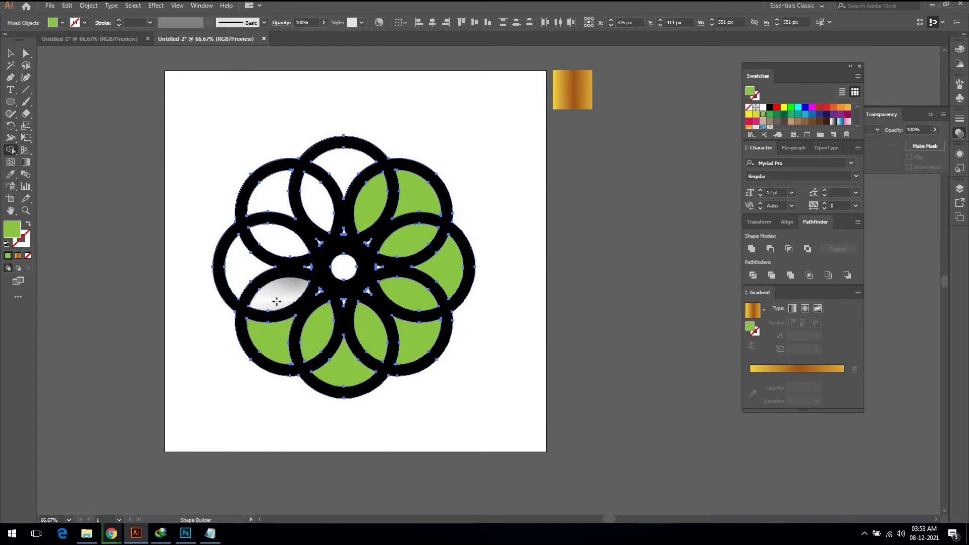
left_click(278, 294)
left_click(239, 272)
left_click(277, 239)
left_click(288, 200)
left_click(321, 195)
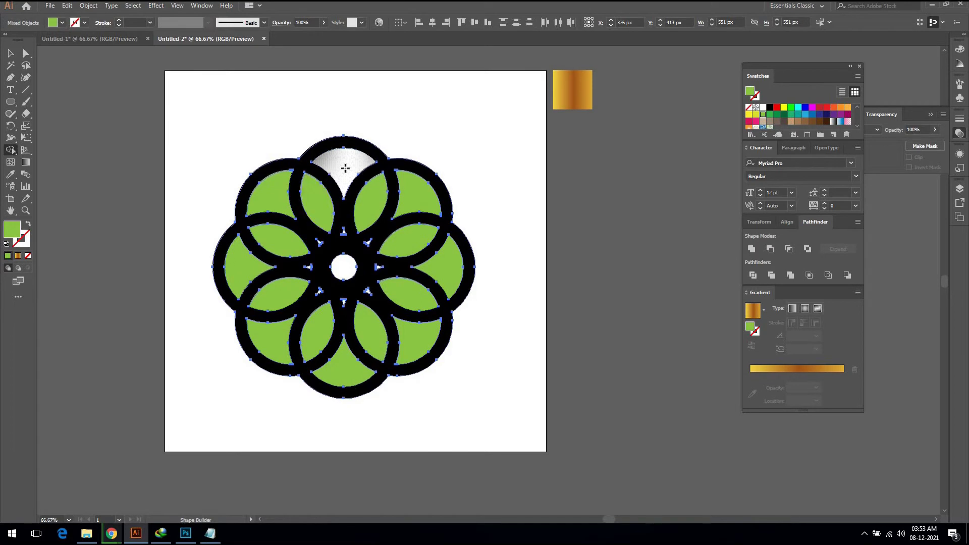
left_click(345, 170)
Fill the central circle and the eight small triangular gaps around it with the same green, leaving the artwork deselected
scroll(344, 267, "up", 3)
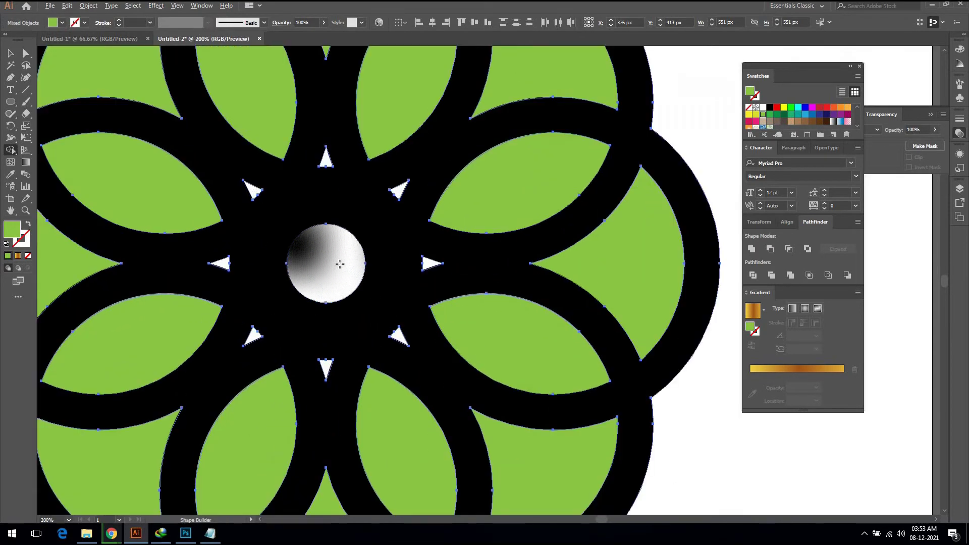
left_click(324, 260)
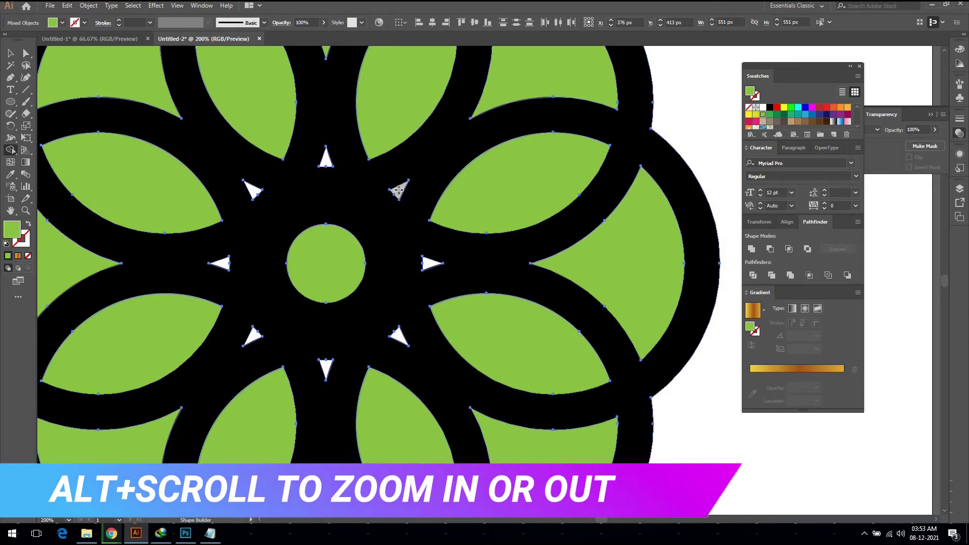
left_click(397, 190)
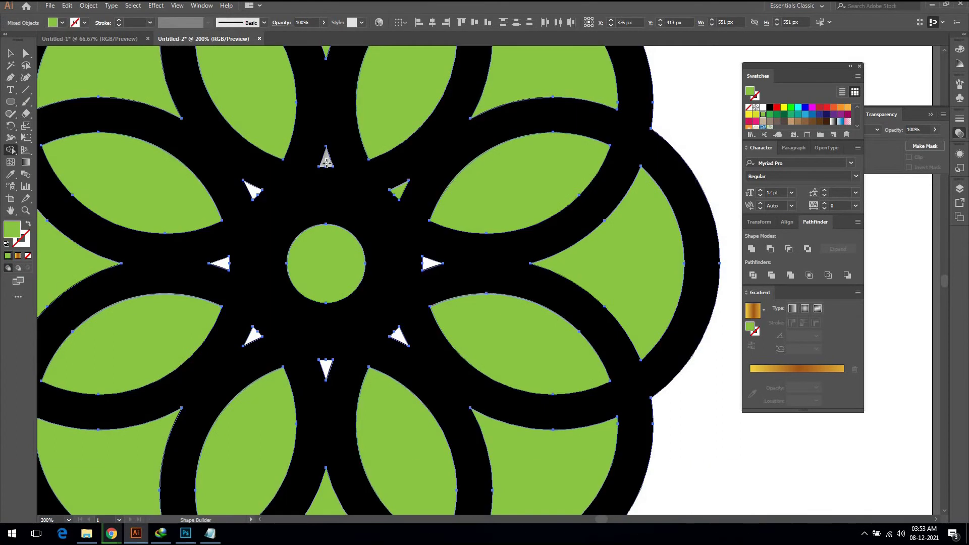
left_click(252, 191)
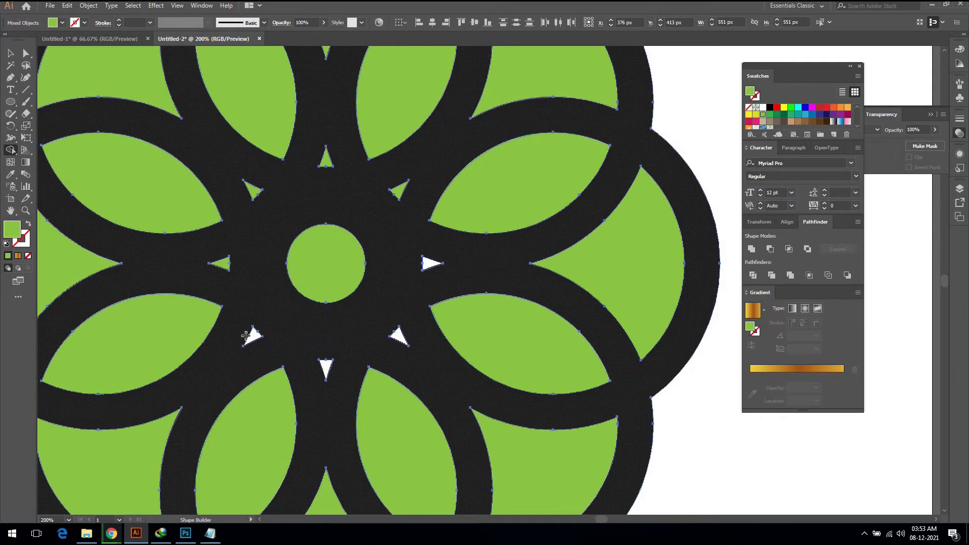
left_click(253, 335)
left_click(399, 337)
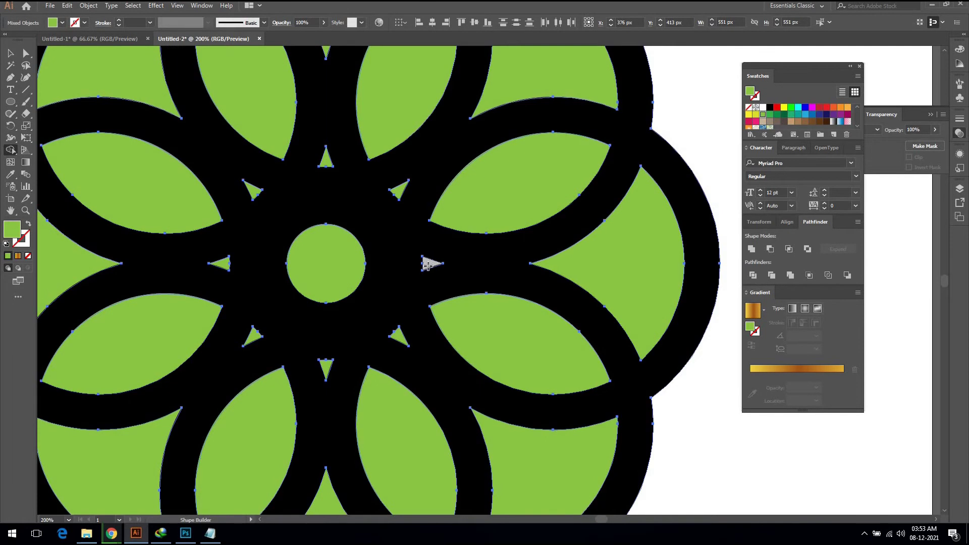
left_click(427, 262)
key("ctrl+minus")
key("ctrl+minus")
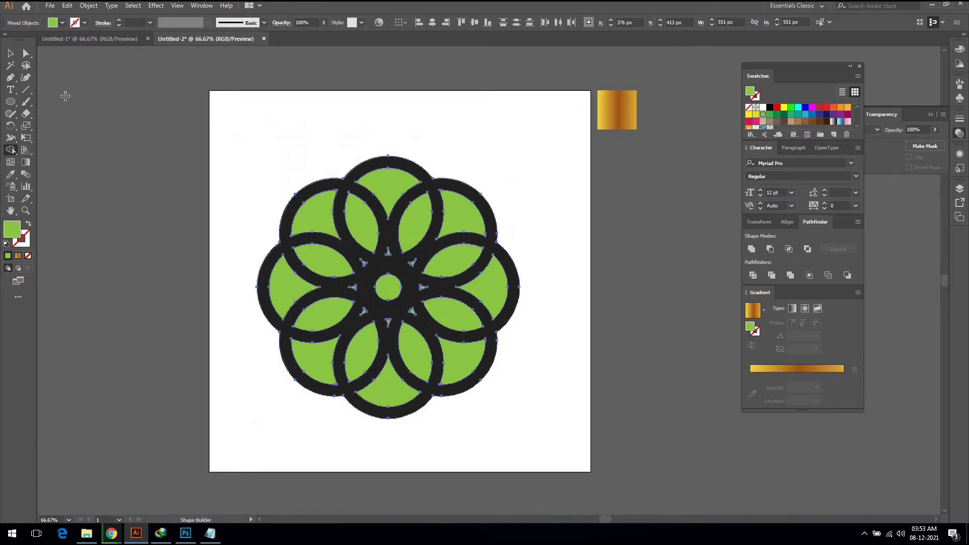
key("a")
left_click(226, 104)
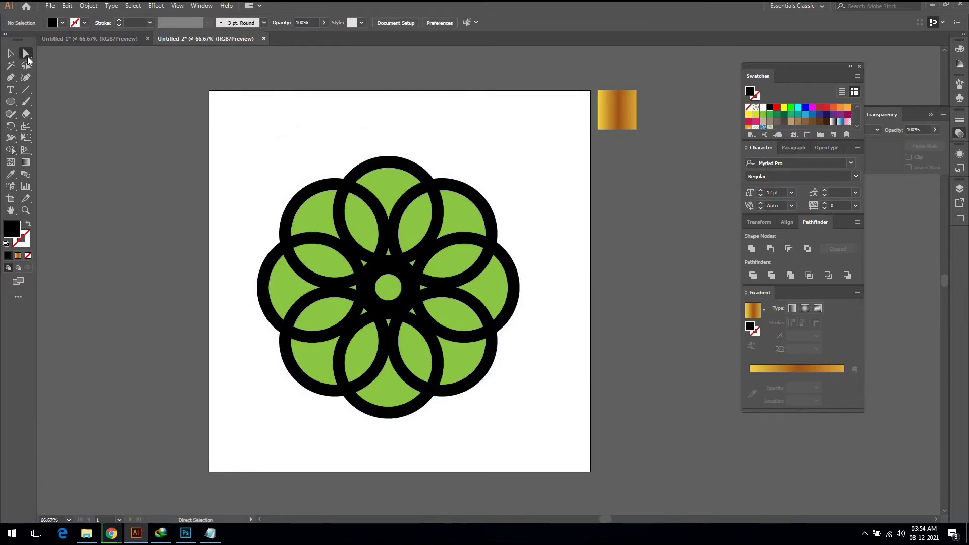
Delete the black outline shape and scale the remaining green flower down to about 190 px wide in the artboard's upper half
left_click(291, 215)
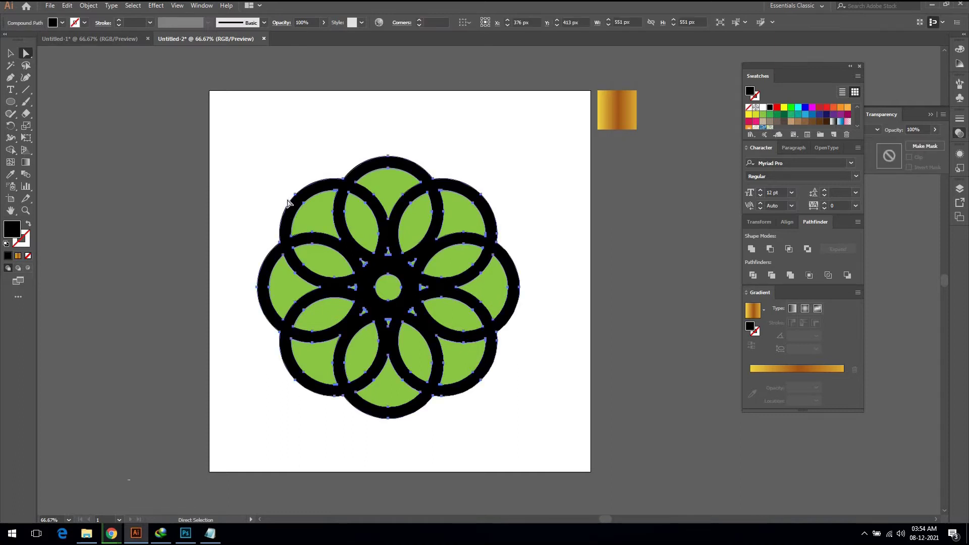
key("Delete")
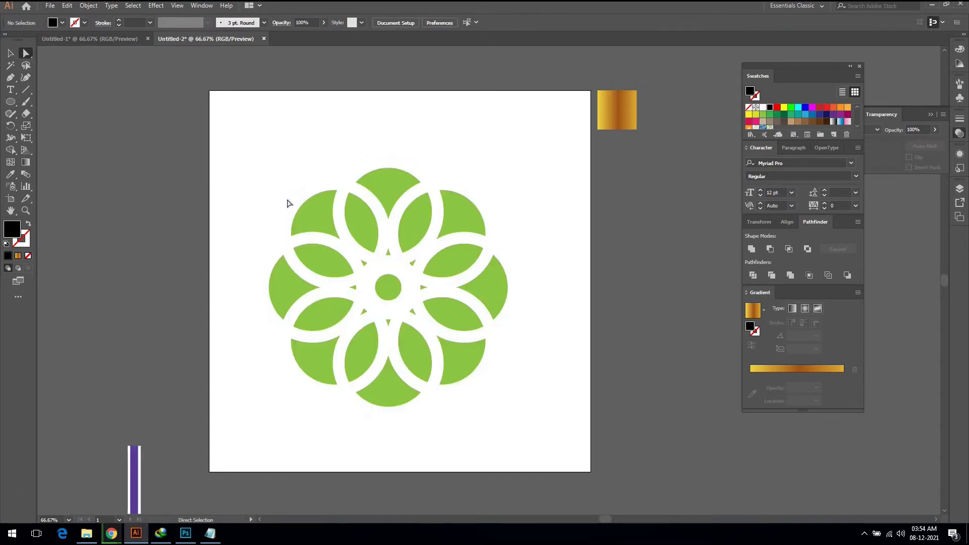
left_click(10, 53)
left_click_drag(504, 168, 273, 408)
left_click_drag(502, 286, 433, 194)
left_click(448, 205)
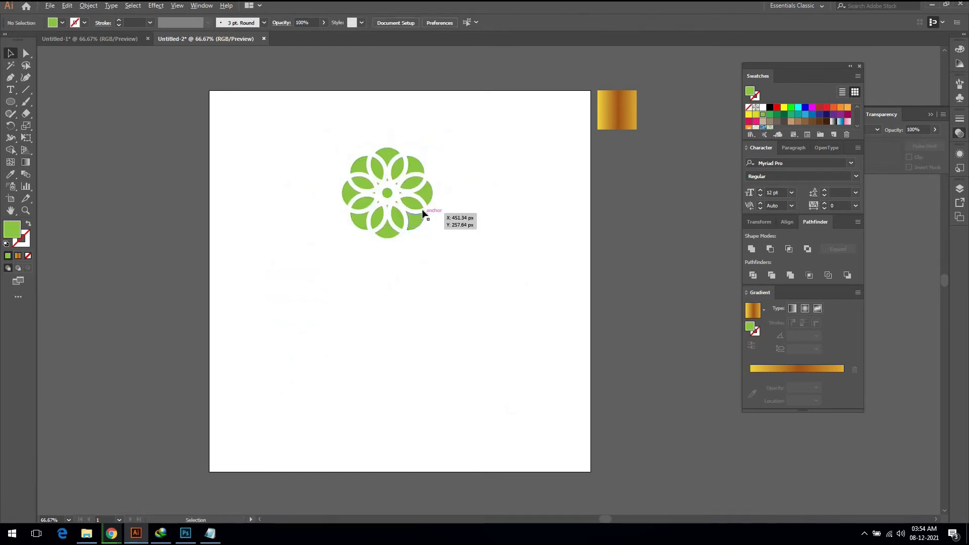
Apply the gold gradient of the sample square beside the artboard to all pieces of the flower using the Eyedropper
scroll(423, 214, "up", 2)
scroll(441, 253, "up", 2)
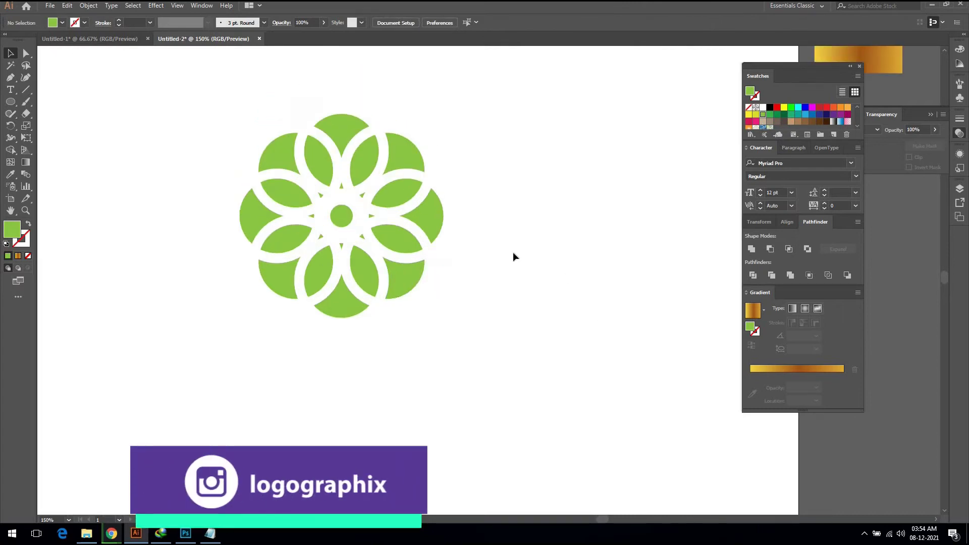
scroll(513, 256, "up", 1)
scroll(429, 278, "down", 1)
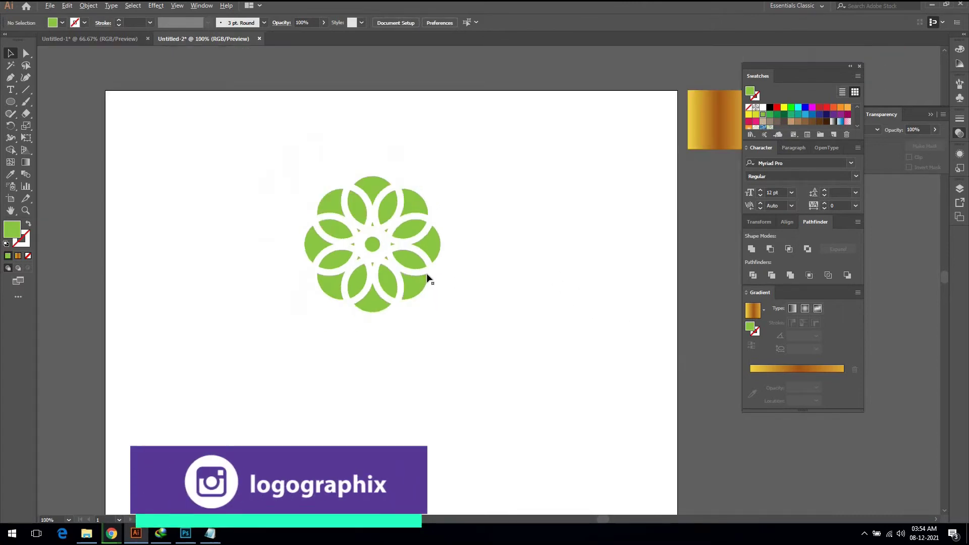
left_click(11, 175)
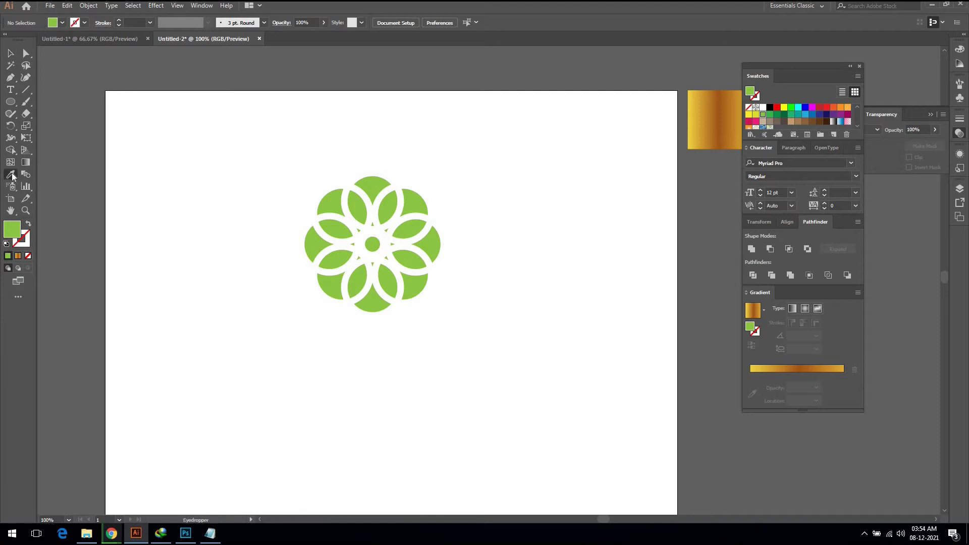
left_click(705, 118)
key("v")
left_click(408, 202)
left_click_drag(451, 171, 285, 325)
key("i")
left_click(695, 130)
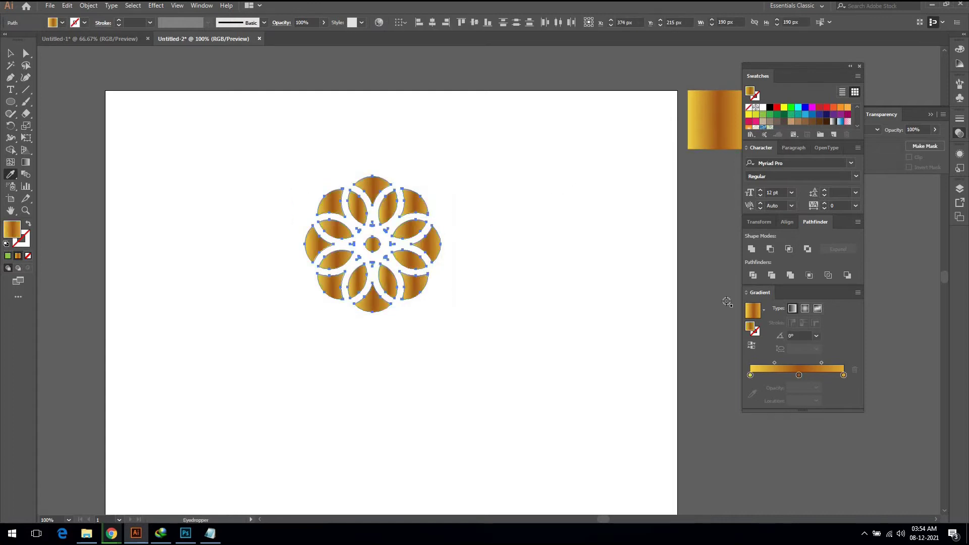
Change the flower's gradient to radial and spread it as one gradient from the flower's center to its outer petals, leaving the artwork deselected
left_click(804, 309)
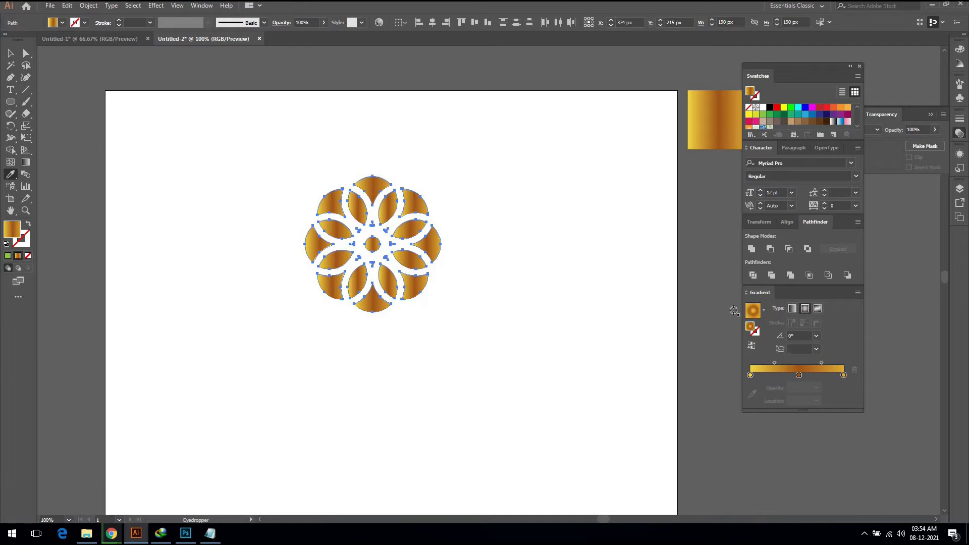
left_click(25, 163)
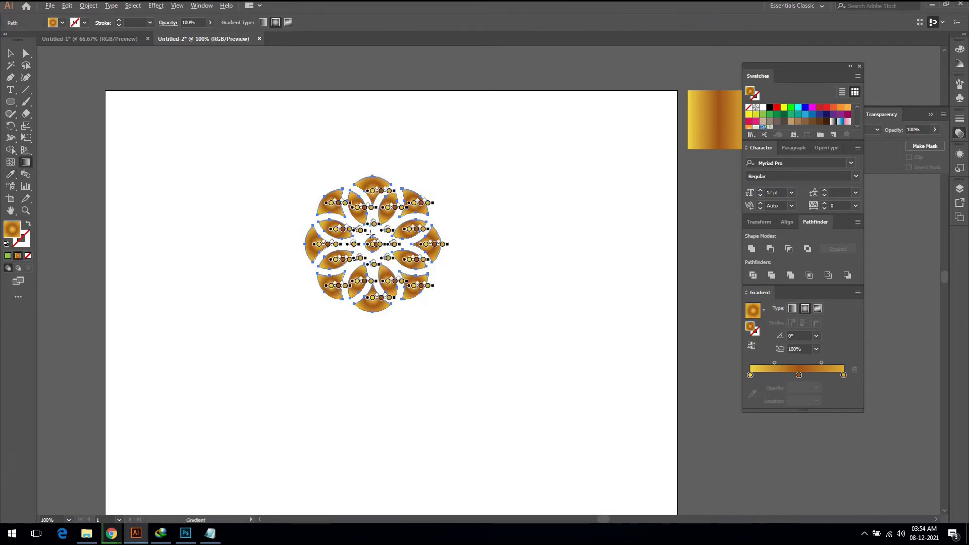
key("ctrl+plus")
left_click_drag(437, 245, 593, 225)
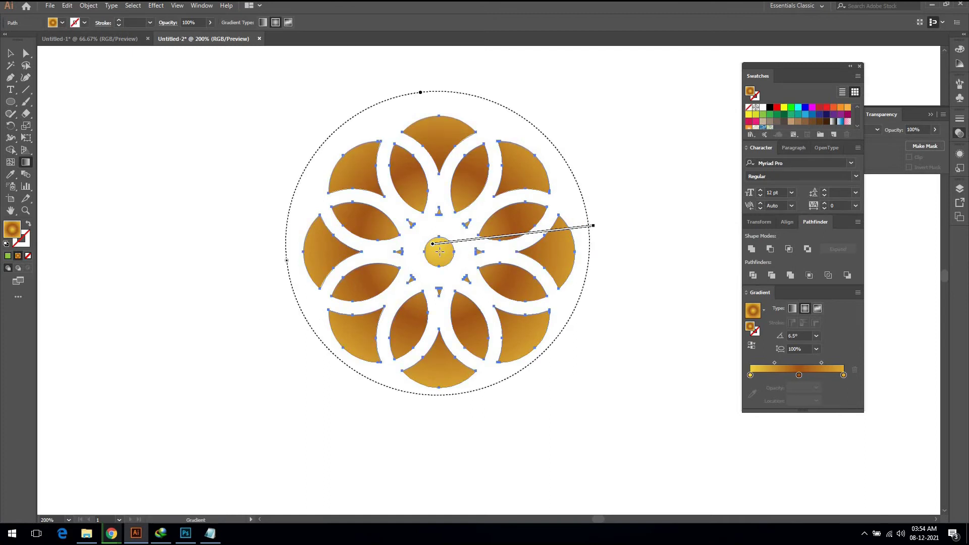
mouse_move(435, 251)
left_mouse_down()
mouse_move(565, 260)
mouse_move(549, 263)
mouse_move(560, 266)
left_mouse_up()
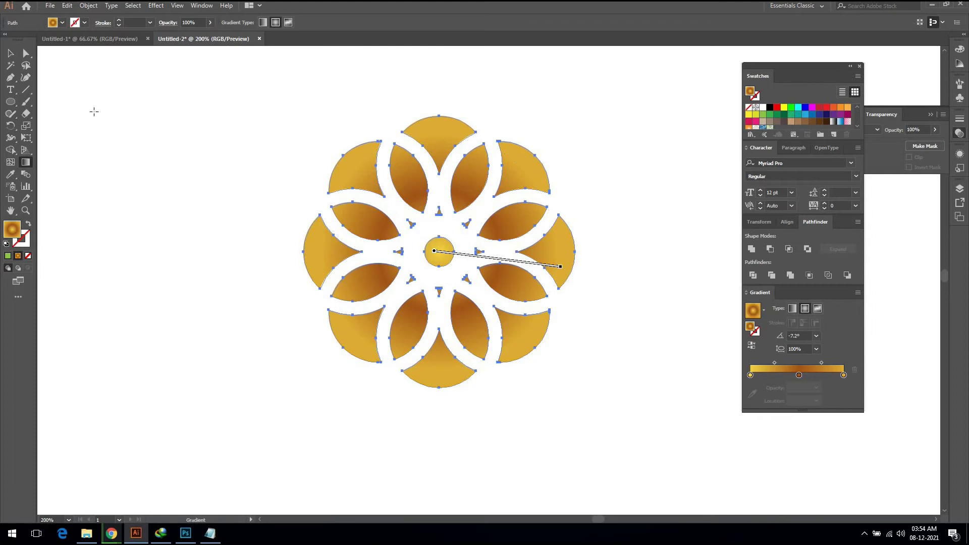
left_click(11, 53)
left_click(161, 186)
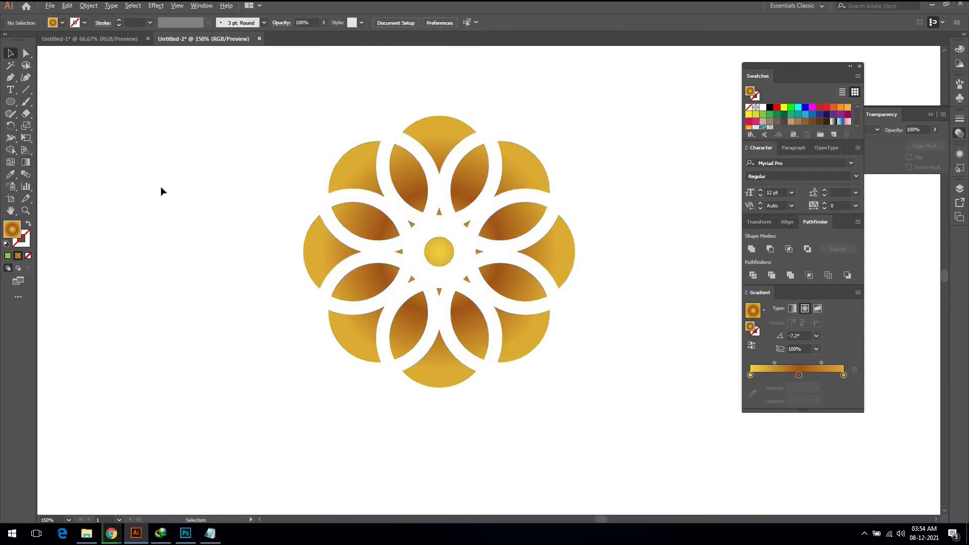
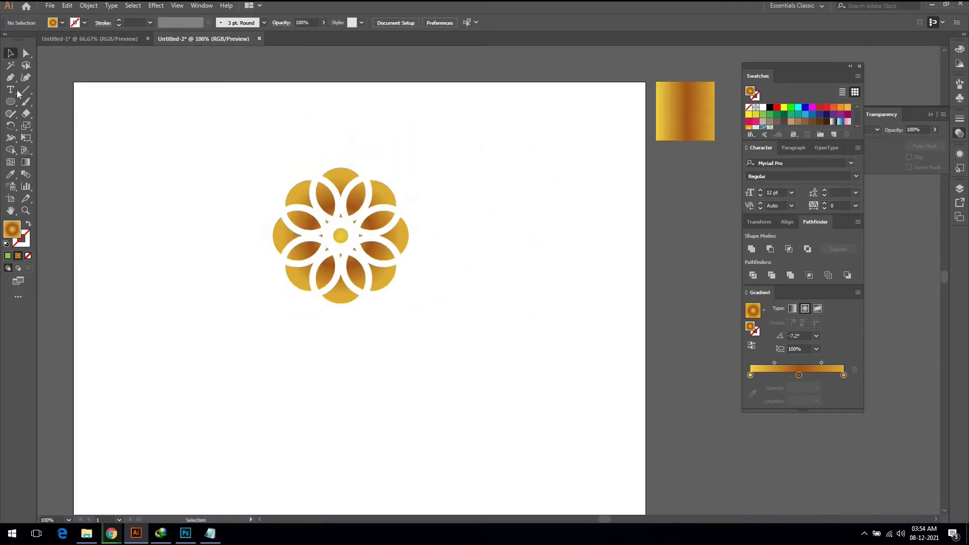
Add the text "LOGO DESIGN" below the flower
left_click(10, 89)
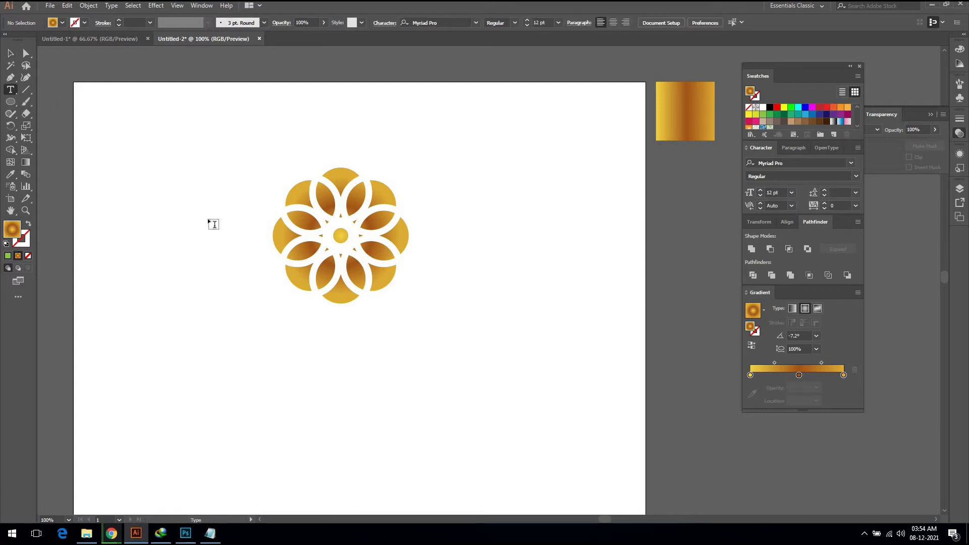
left_click(309, 337)
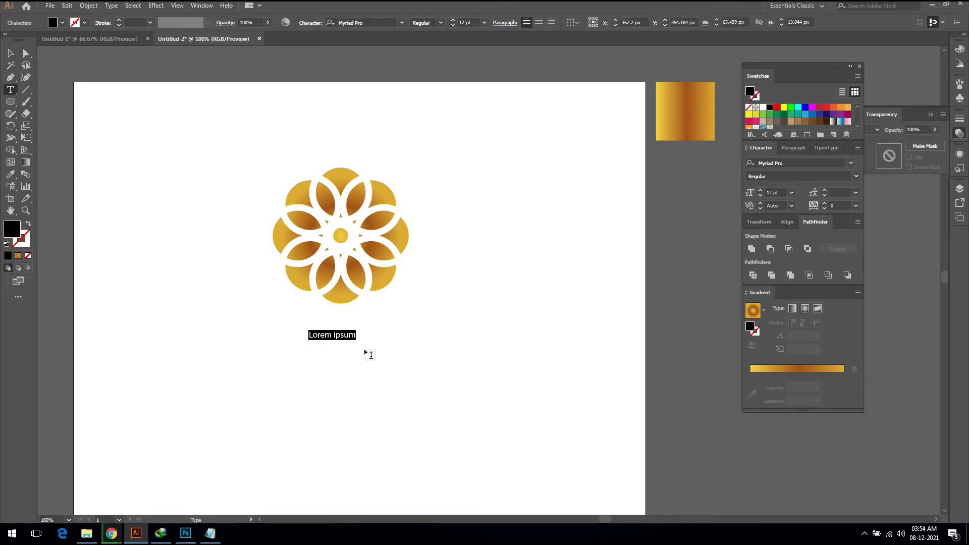
type("LOGO DESIGN")
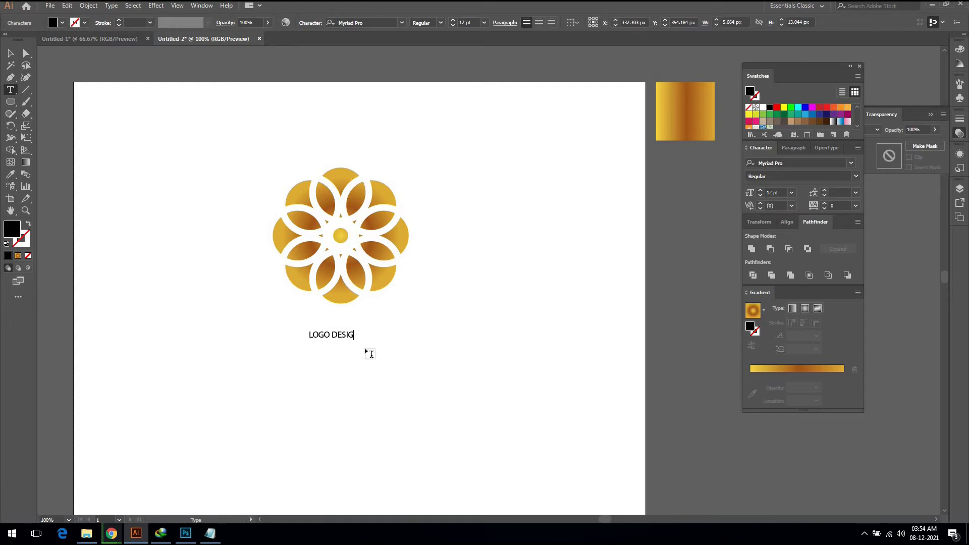
left_click(334, 340, "ctrl")
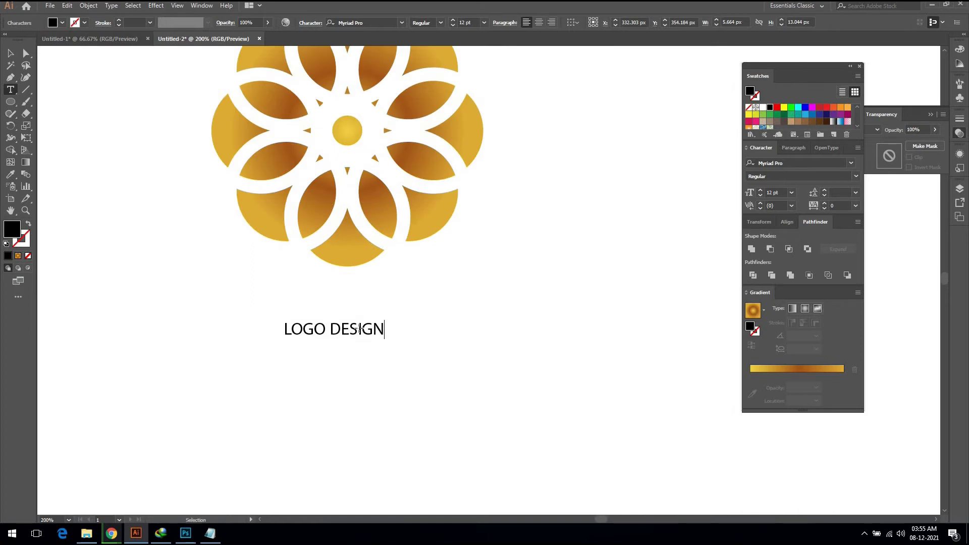
Duplicate the LOGO DESIGN text directly beneath itself and replace the copy's wording with "TAGLINE"
left_click_drag(359, 328, 357, 354)
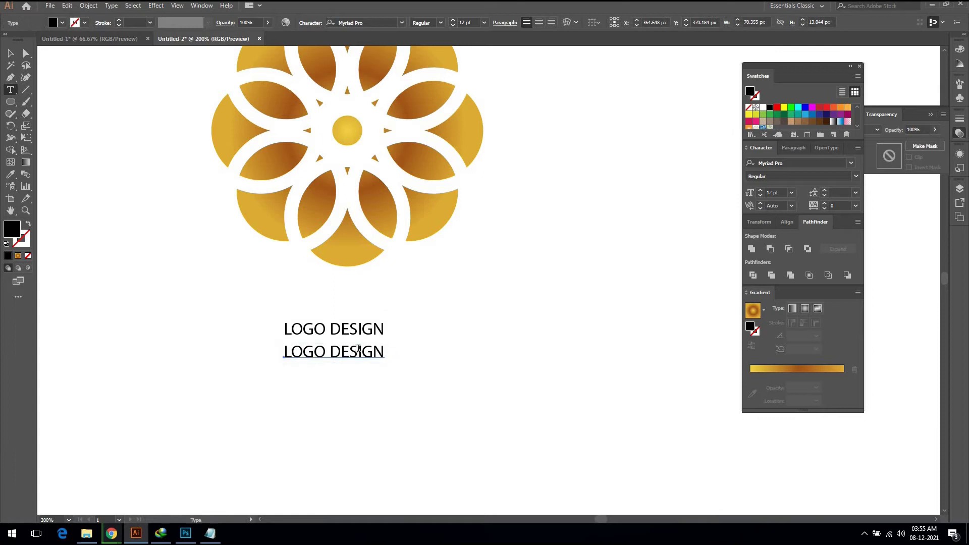
left_click(358, 347)
key("ctrl+a")
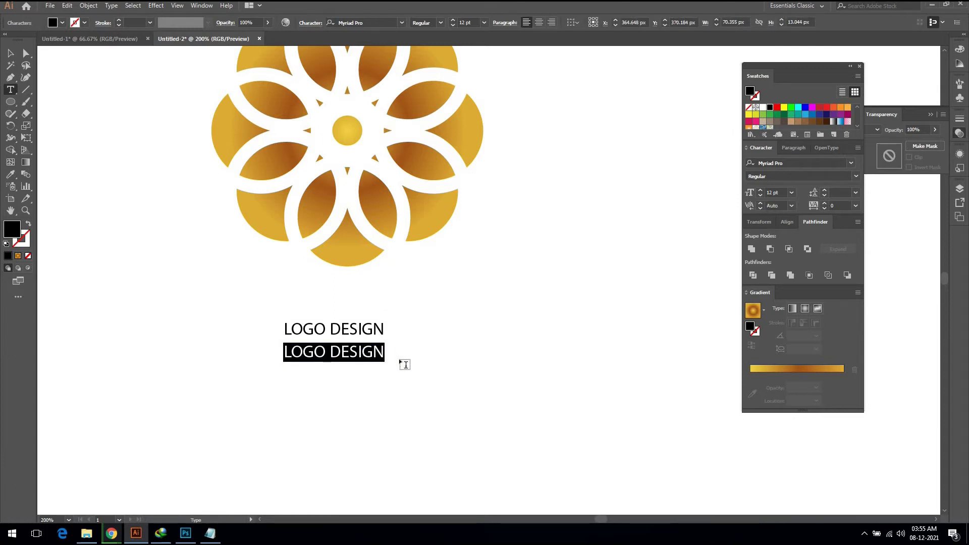
type("TA")
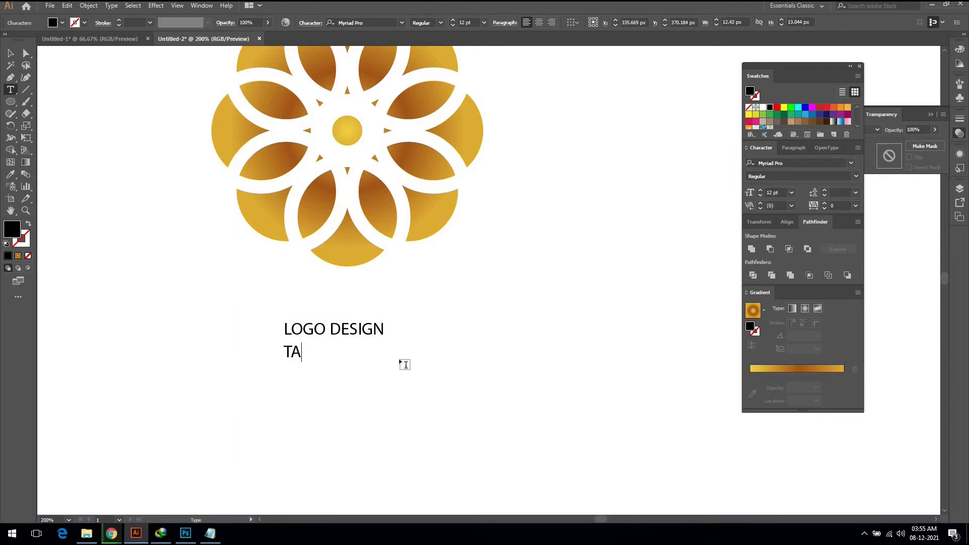
type("GLINE")
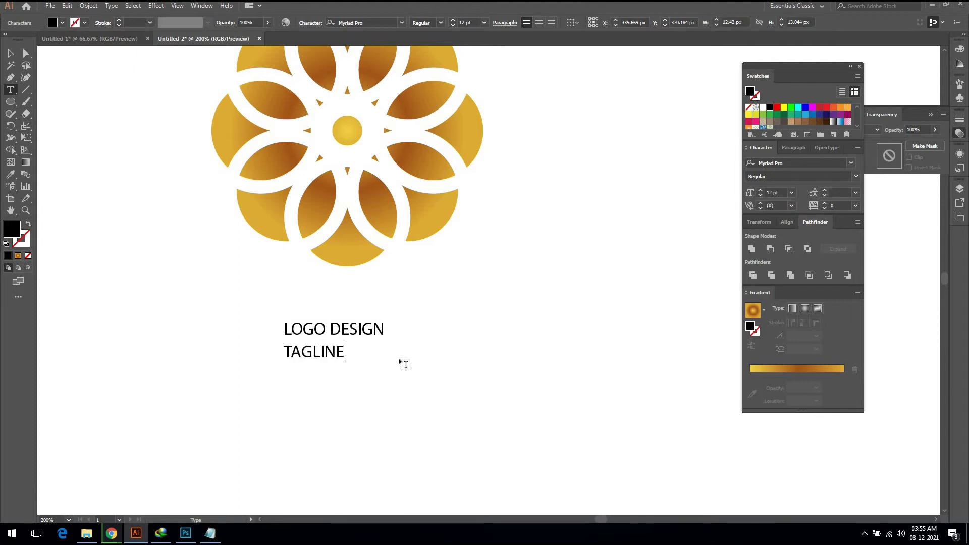
Set the tracking of the LOGO DESIGN text to 200
left_click(10, 52)
left_click(376, 331)
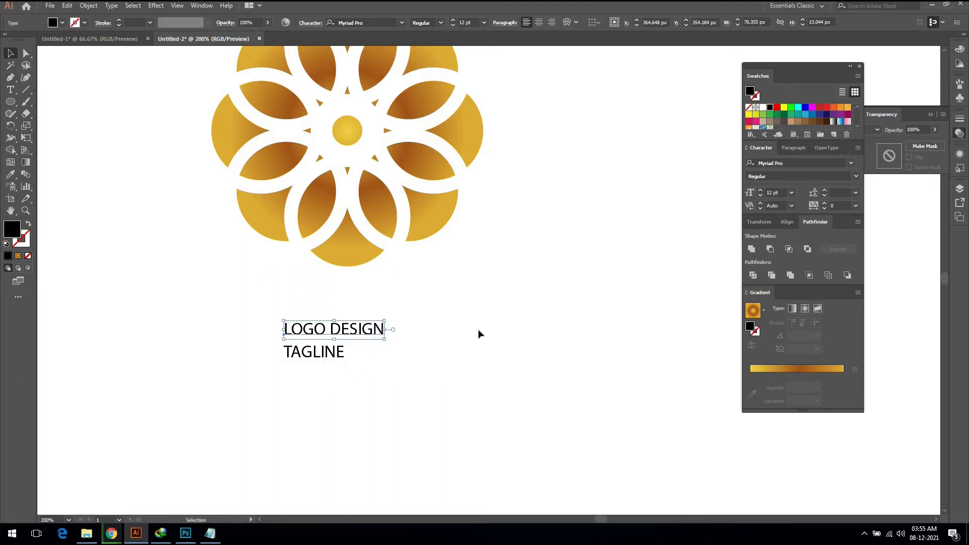
left_click(855, 205)
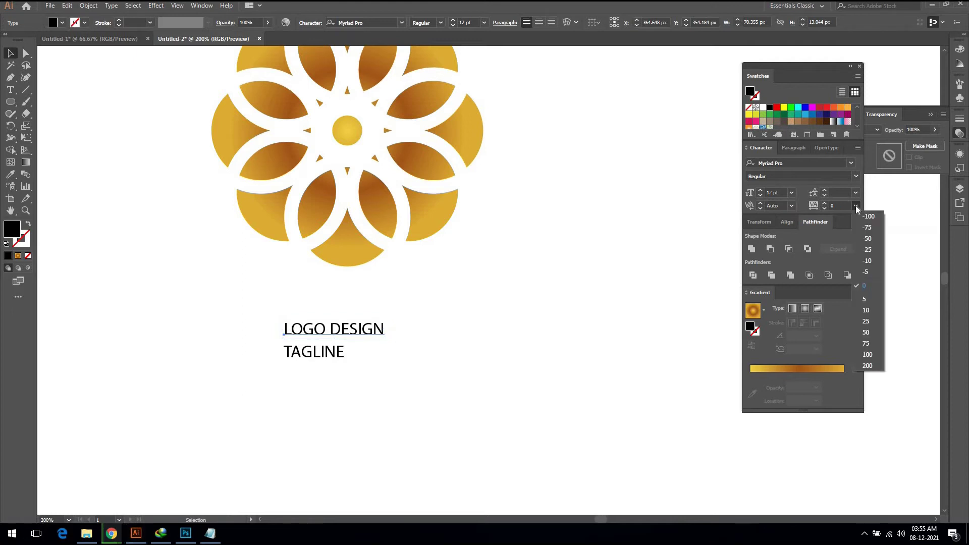
left_click(861, 365)
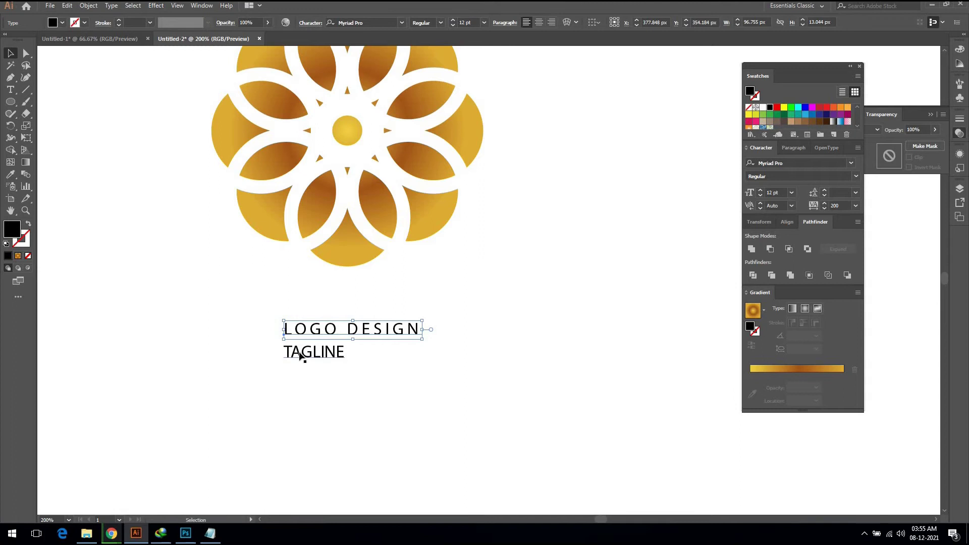
Set the tracking of the TAGLINE text to 600 and check the spacing after its final letter
left_click(331, 351)
left_click(839, 206)
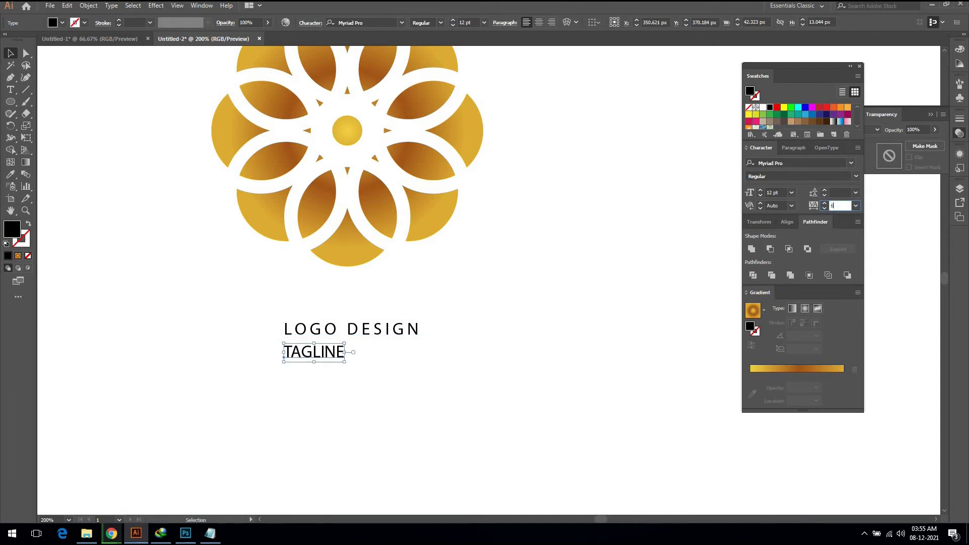
type("600")
key("Return")
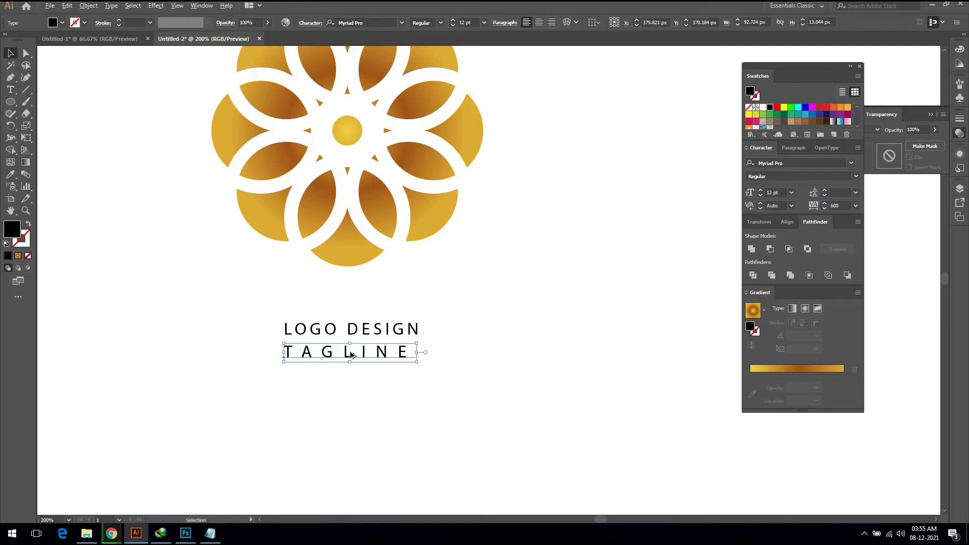
scroll(349, 355, "up", 2)
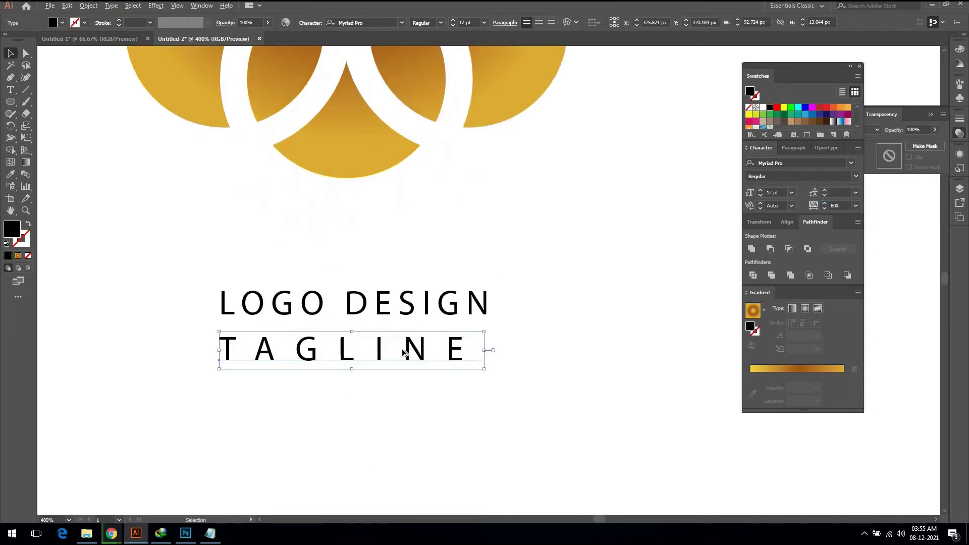
double_click(483, 351)
key("ctrl+a")
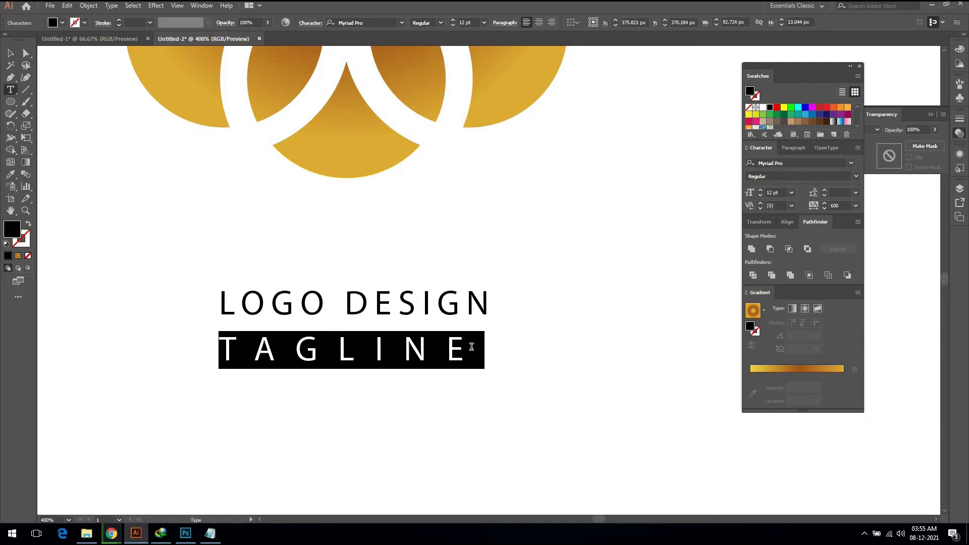
left_click(10, 52)
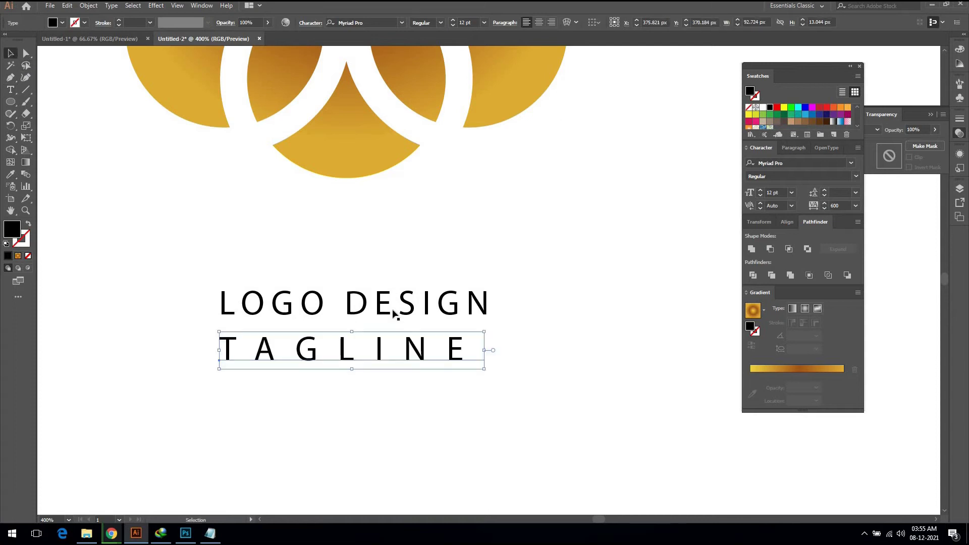
Set the font of both the LOGO DESIGN and TAGLINE texts to Clarendon Lt BT Light
left_click(396, 314)
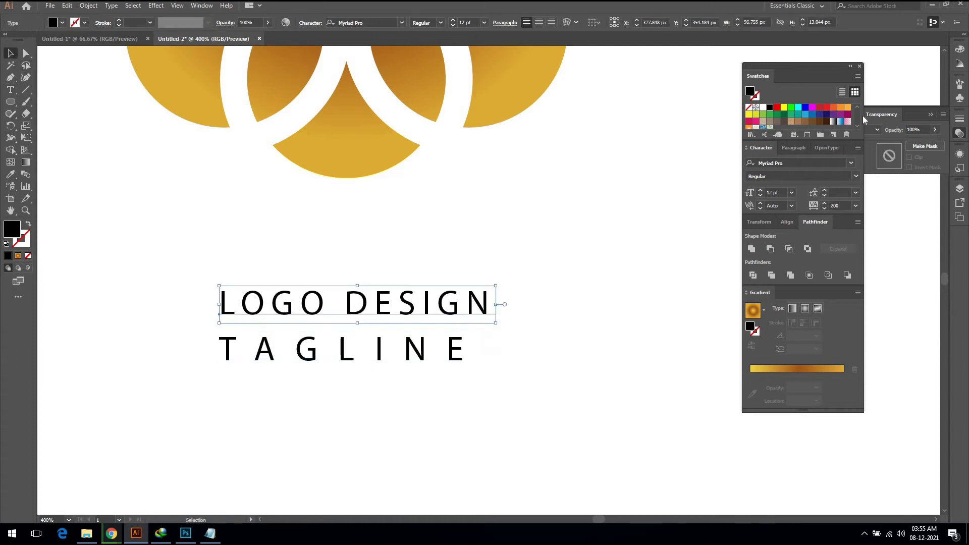
left_click(850, 164)
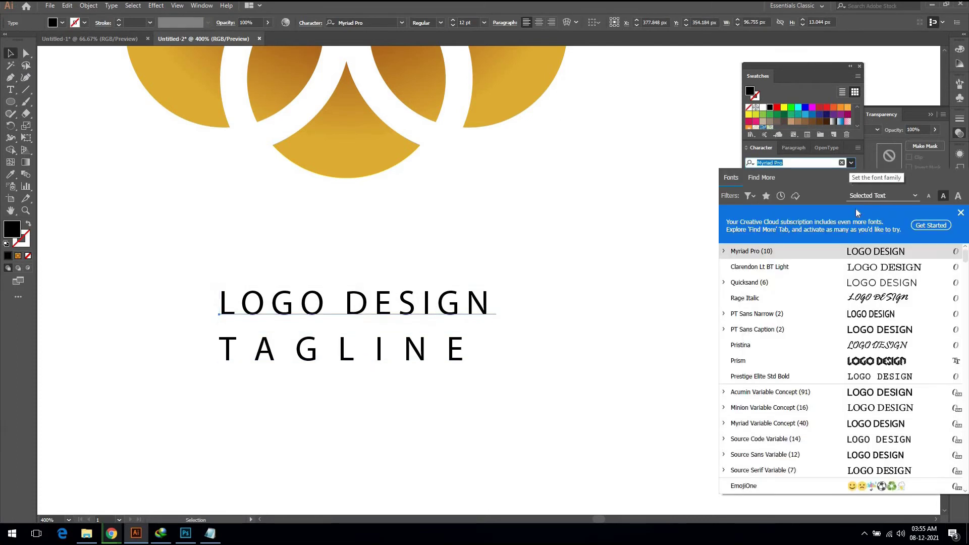
left_click(858, 273)
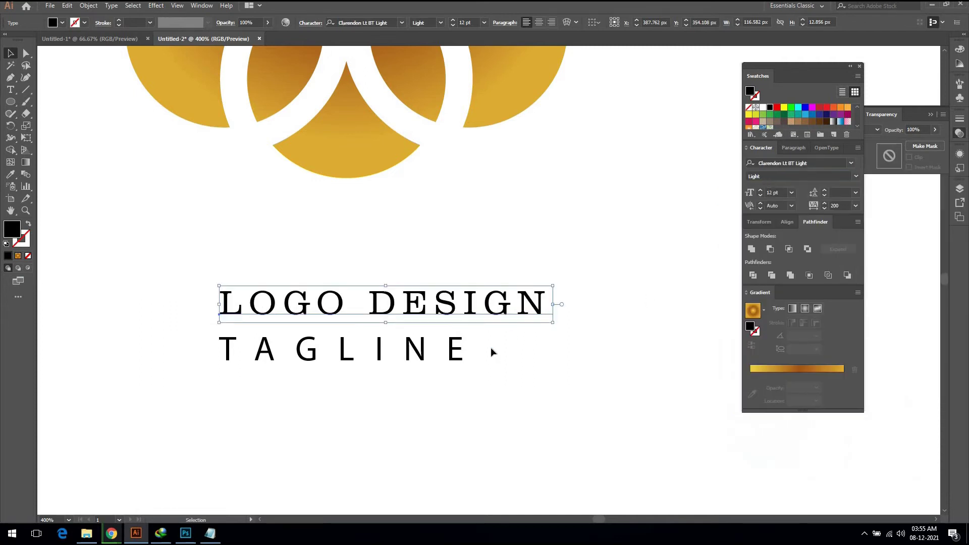
left_click(454, 348)
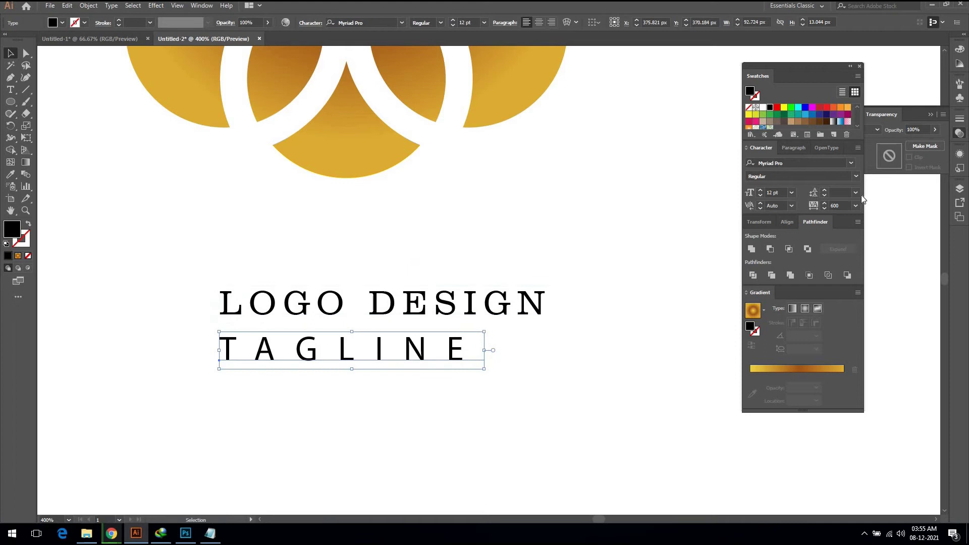
left_click(851, 163)
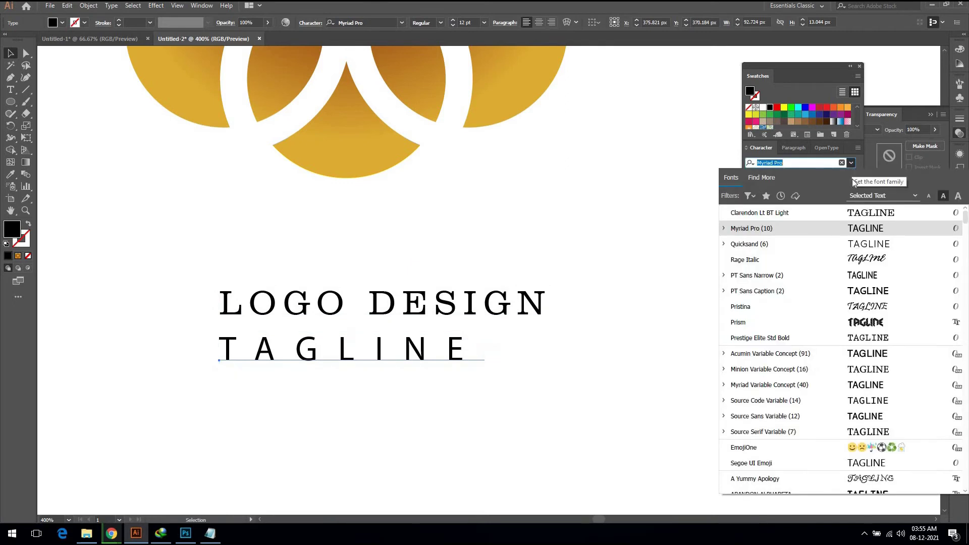
left_click(857, 214)
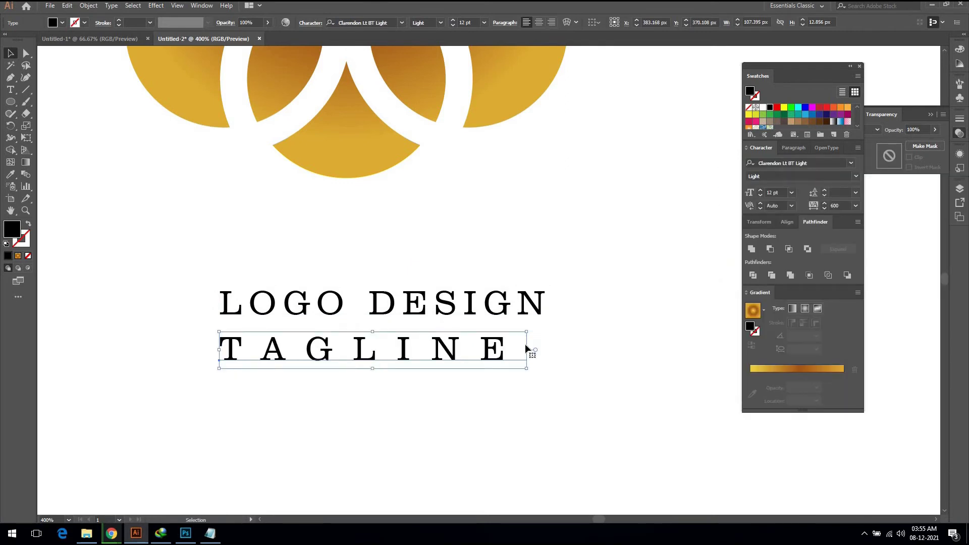
Scale down the TAGLINE text and centre it beneath the LOGO DESIGN text
left_click_drag(526, 344, 455, 346)
left_click(439, 360)
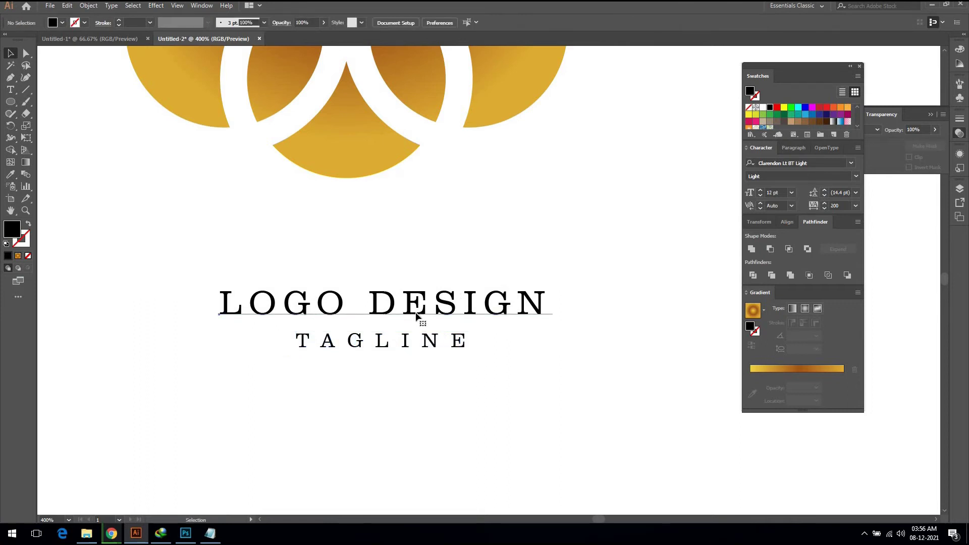
Convert both the LOGO DESIGN and TAGLINE texts to outlines
left_click_drag(465, 257, 365, 354)
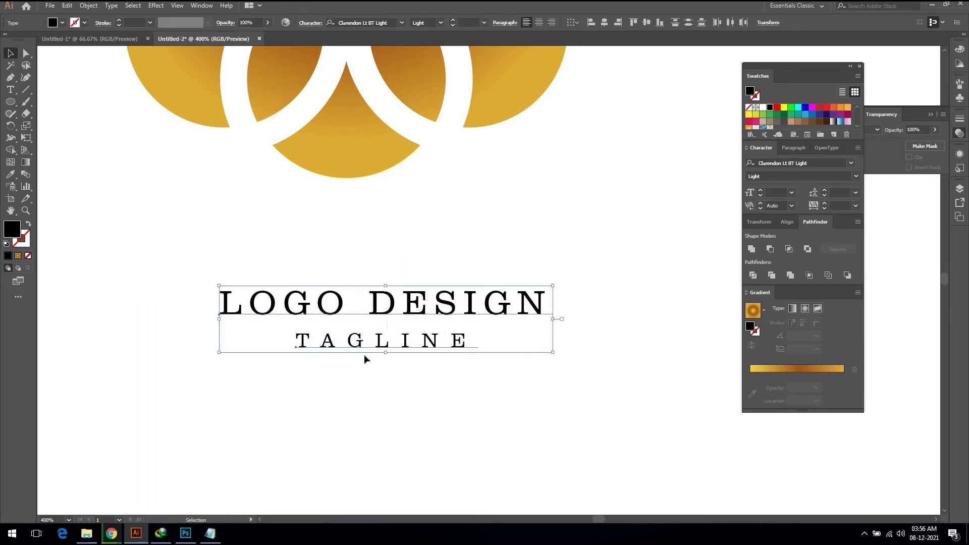
right_click(399, 309)
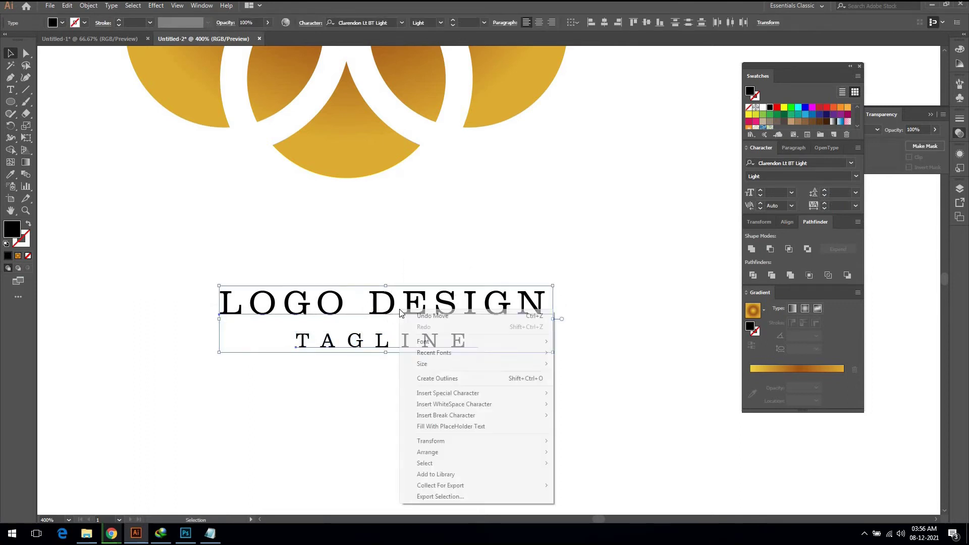
left_click(435, 379)
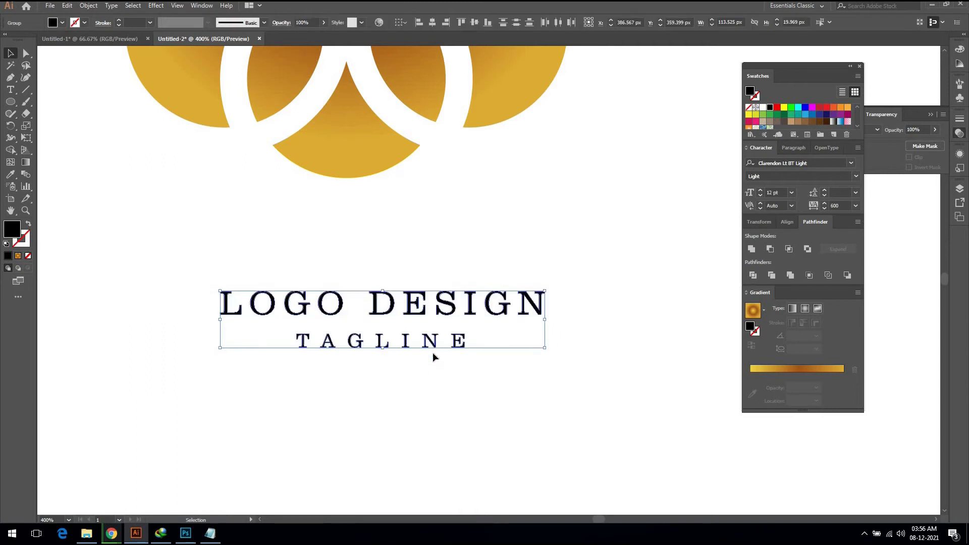
Align the outlined LOGO DESIGN and TAGLINE on their horizontal centres and group them
left_click(432, 23)
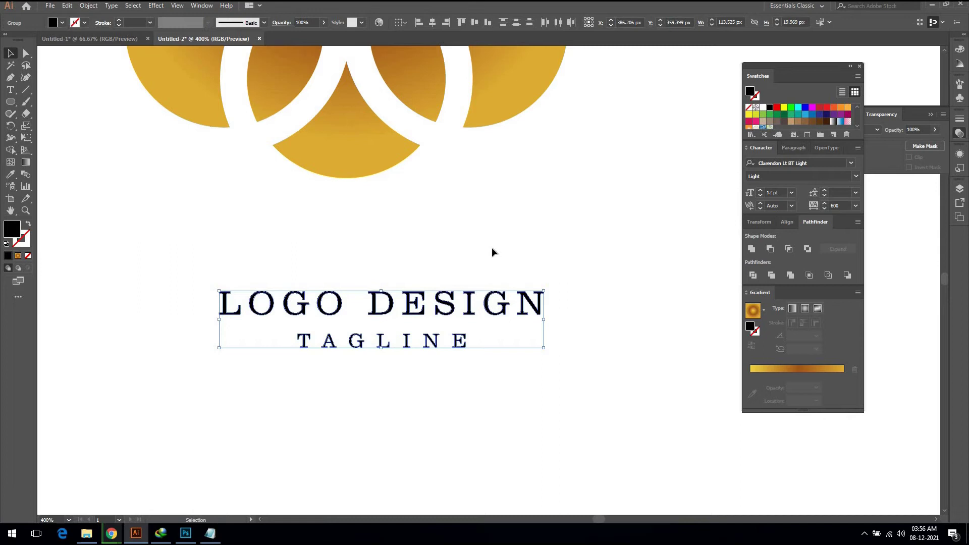
right_click(483, 304)
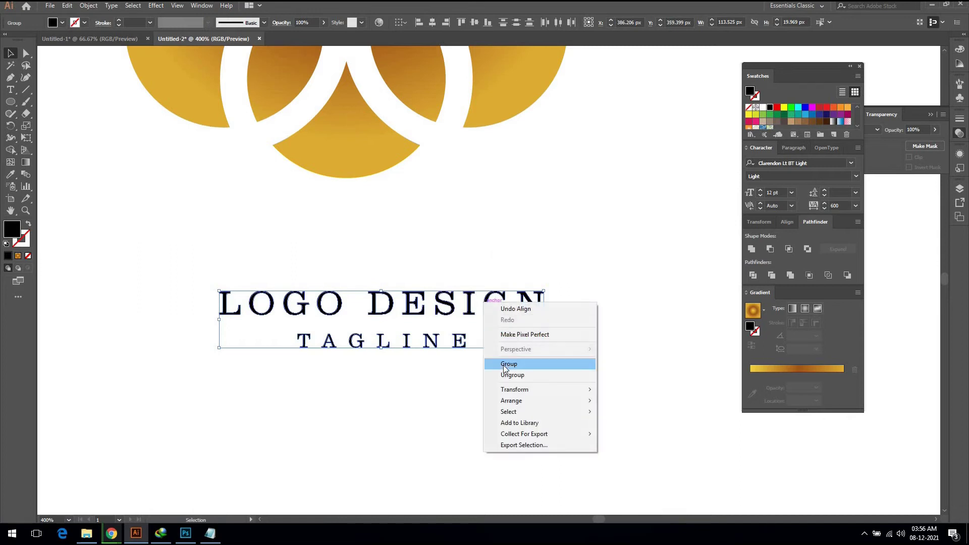
left_click(503, 359)
left_click(476, 223)
Enlarge the grouped text to about 202 px wide and centre it below the flower
scroll(405, 314, "down", 1)
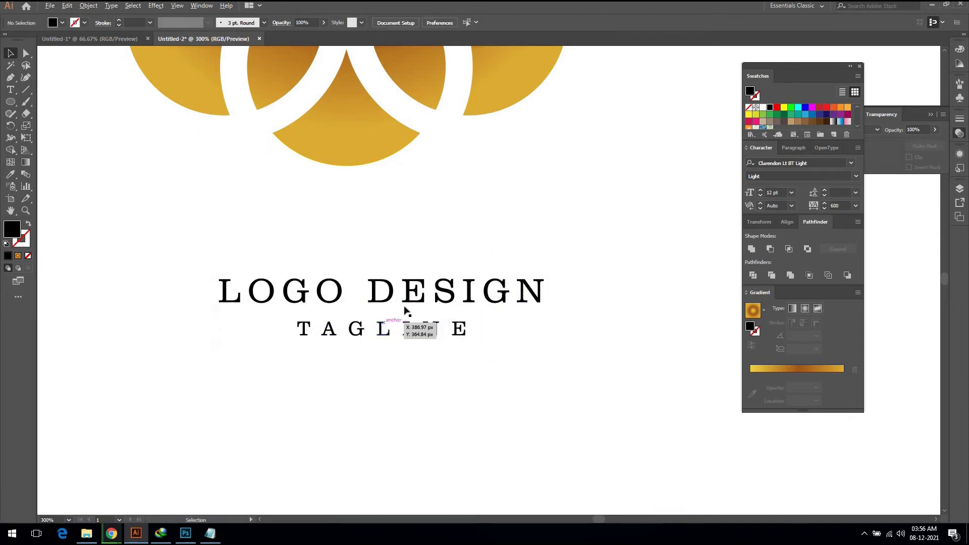
key("ctrl+minus")
key("ctrl+minus")
scroll(422, 327, "down", 1)
scroll(447, 314, "down", 1)
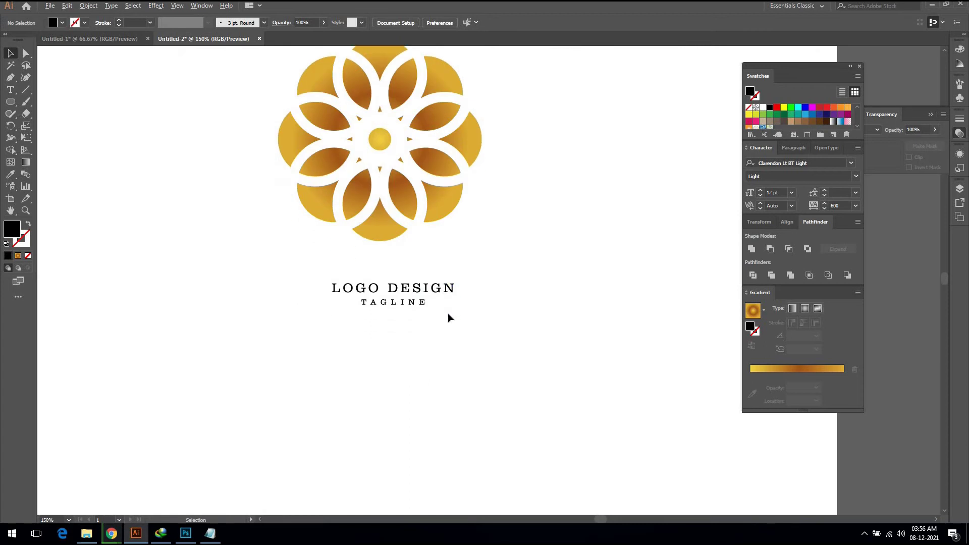
scroll(447, 319, "down", 1)
left_click_drag(449, 326, 421, 297)
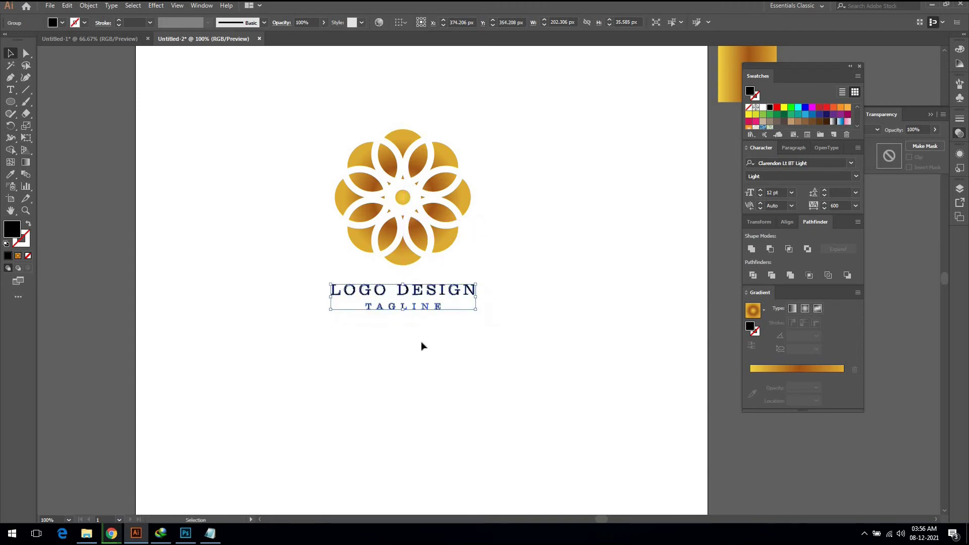
Group all the shapes of the gold flower into one object
left_click(464, 273)
left_click_drag(491, 124, 326, 264)
key("ctrl")
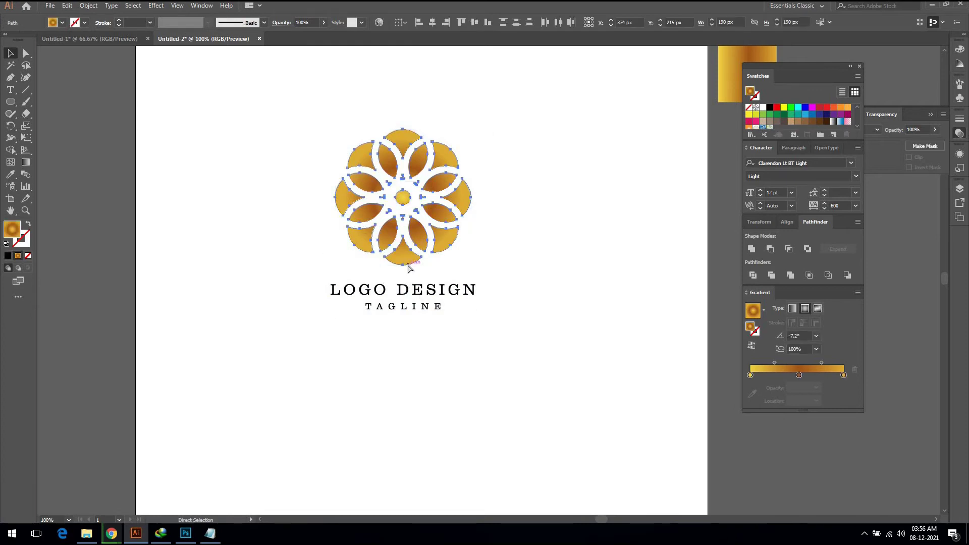
left_click(454, 311)
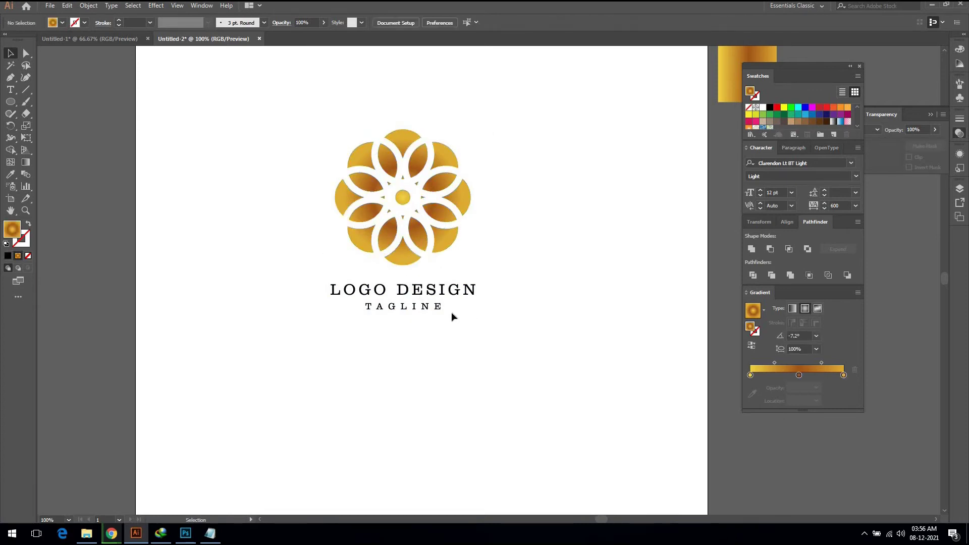
Move the text group slightly up, closer to the flower
scroll(451, 316, "up", 1)
left_click(433, 306)
scroll(394, 284, "down", 1)
left_click_drag(392, 282, 440, 224)
scroll(393, 280, "down", 1)
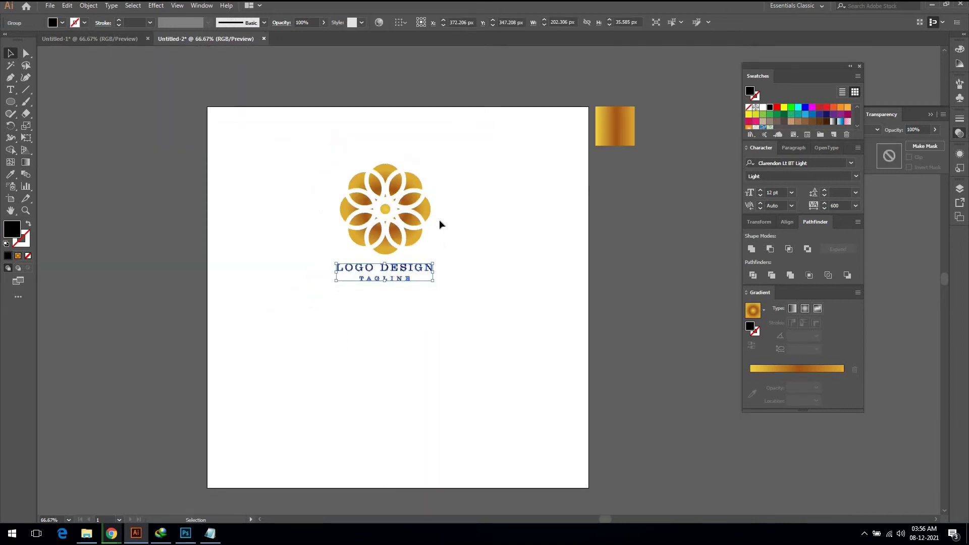
Duplicate the whole gold logo directly below the original and fill the copy with black
left_click_drag(318, 293, 403, 191)
left_click_drag(398, 243, 399, 360)
left_click(770, 108)
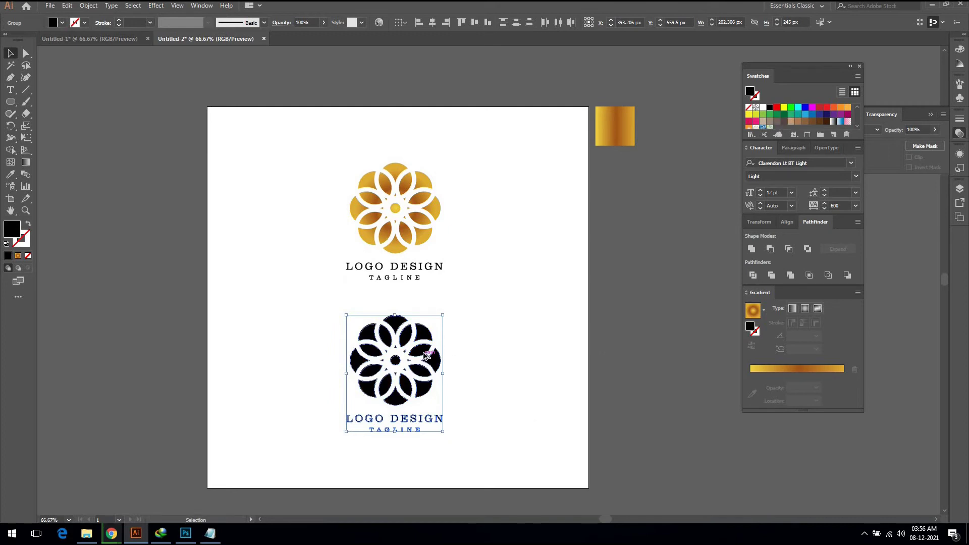
Duplicate the black logo to its right and fill the copy with dark blue
left_click_drag(426, 352, 550, 359)
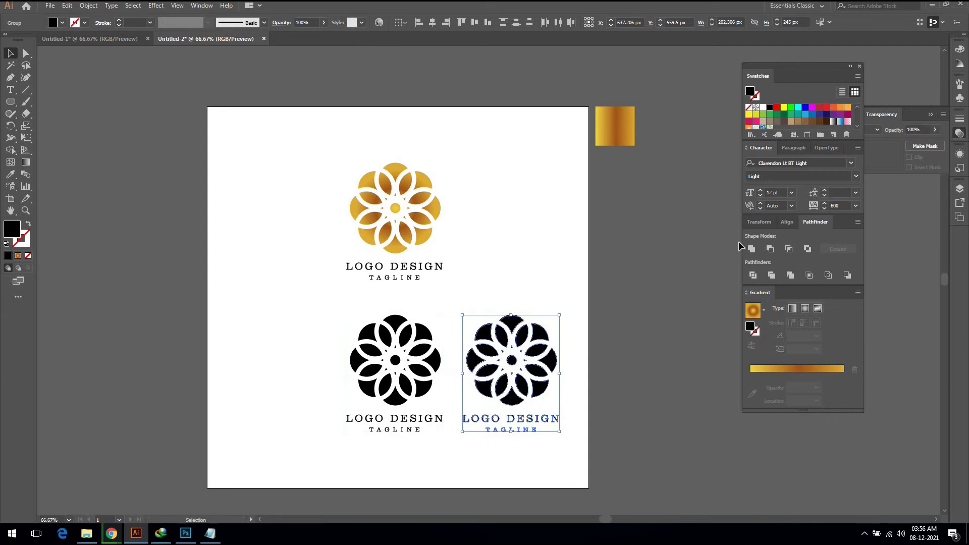
left_click(826, 115)
left_click(608, 436)
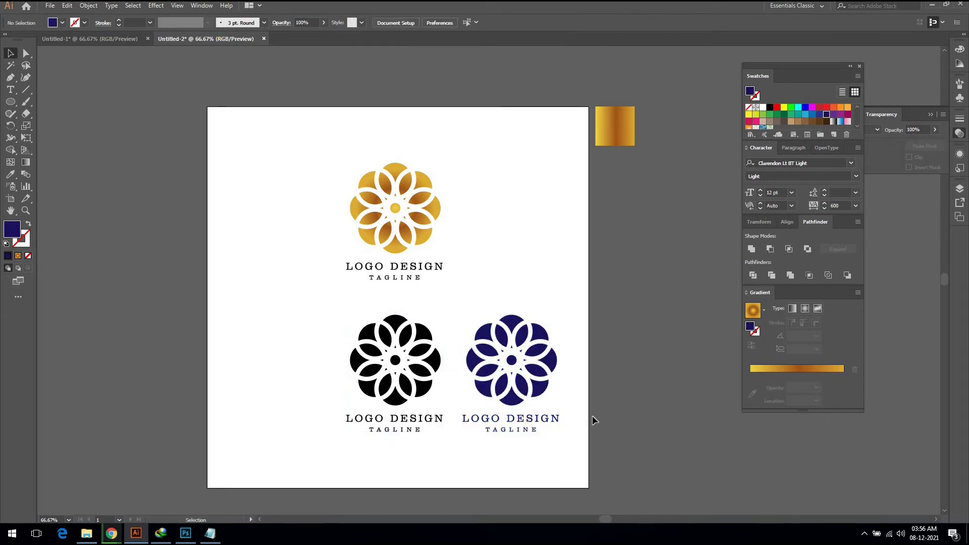
Duplicate the black logo to its left and fill the copy with teal
left_click_drag(339, 452, 430, 309)
left_click_drag(382, 378, 292, 403)
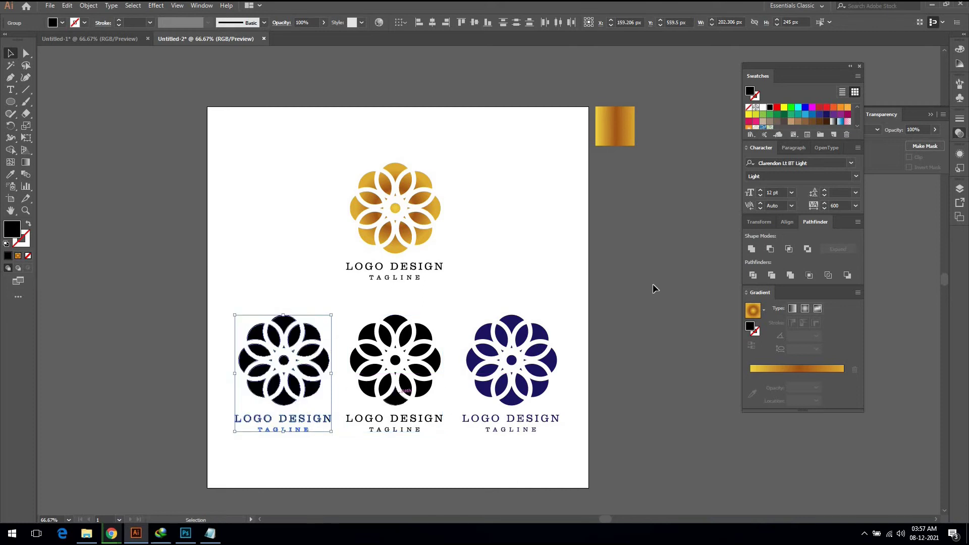
left_click(800, 116)
left_click(559, 275)
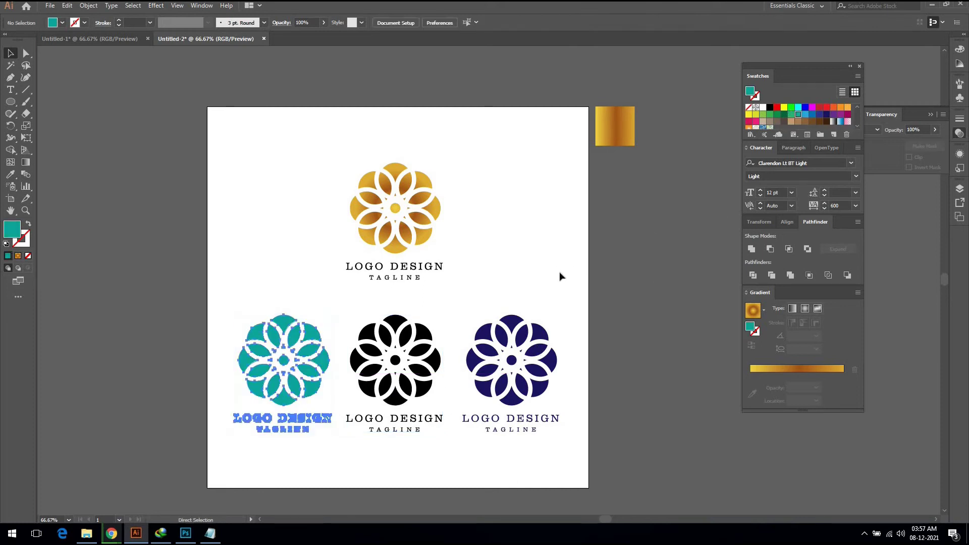
Move the row of teal, black and dark blue logos slightly down on the artboard
scroll(560, 278, "down", 1)
left_click_drag(577, 277, 207, 439)
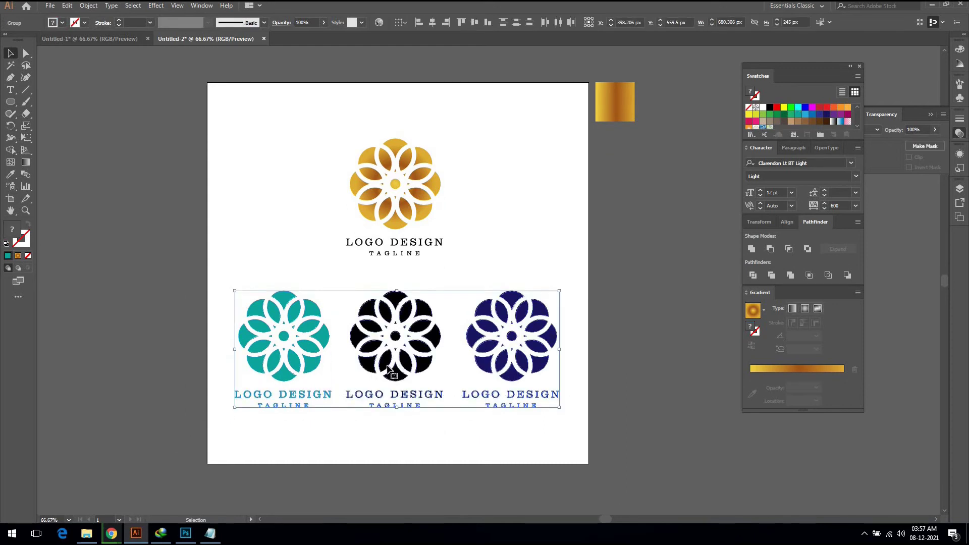
left_click_drag(389, 371, 389, 384)
left_click(465, 275)
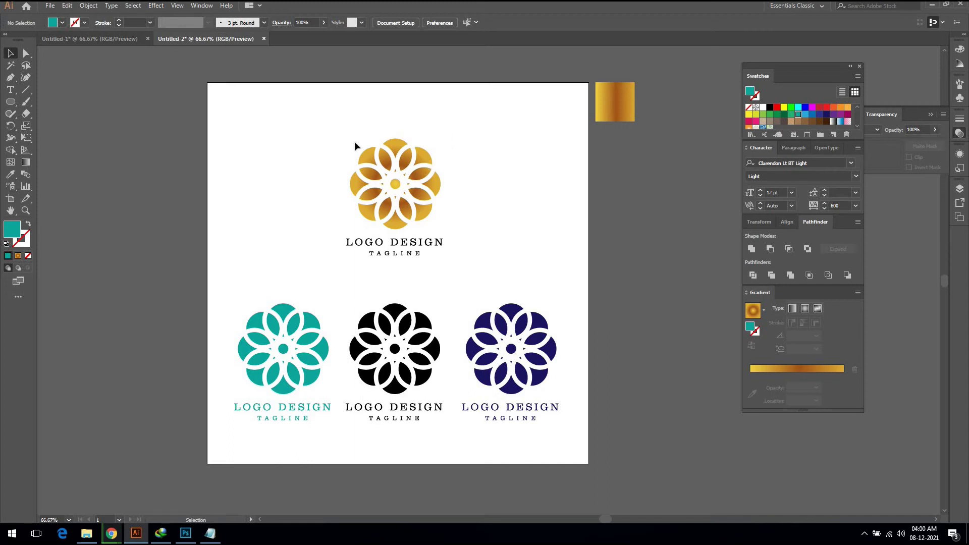
Copy the gold flower without its text
left_click_drag(327, 120, 453, 231)
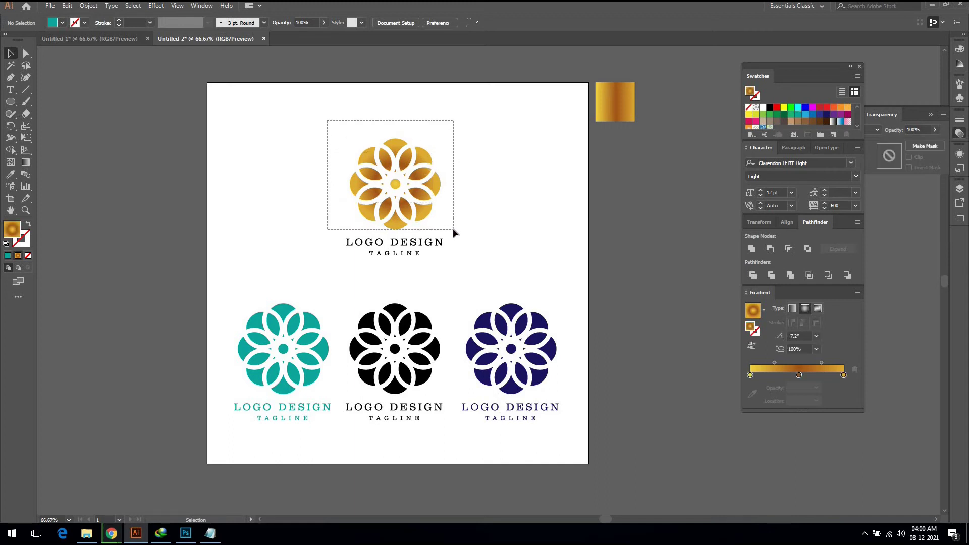
left_click(68, 5)
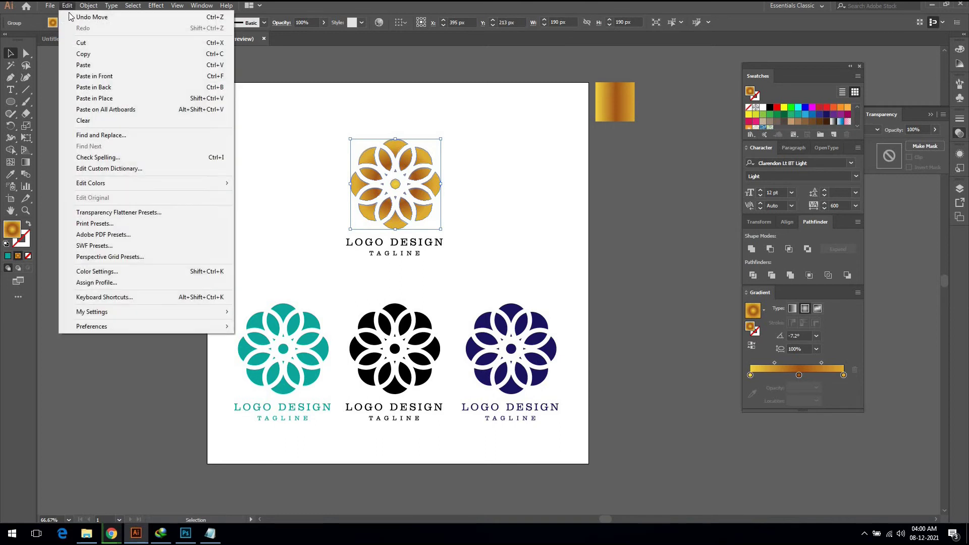
left_click(76, 54)
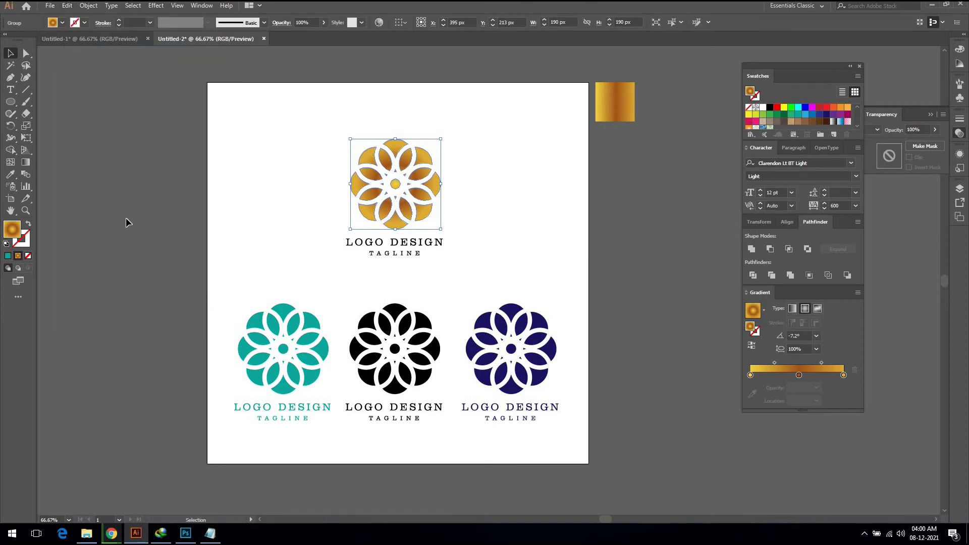
Switch to Photoshop, paste the flower into the blank document as a Smart Object and enlarge it to about 232% around its centre
left_click(185, 535)
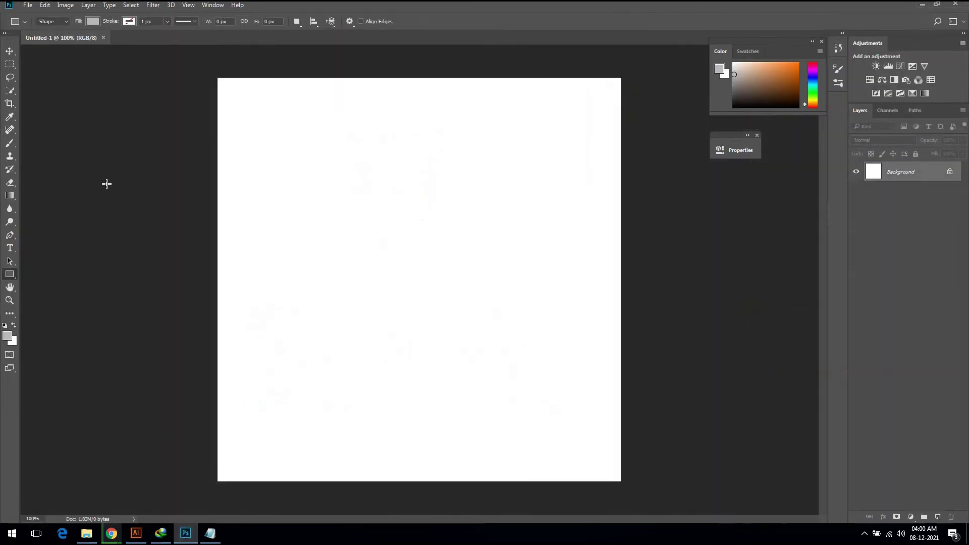
left_click(45, 6)
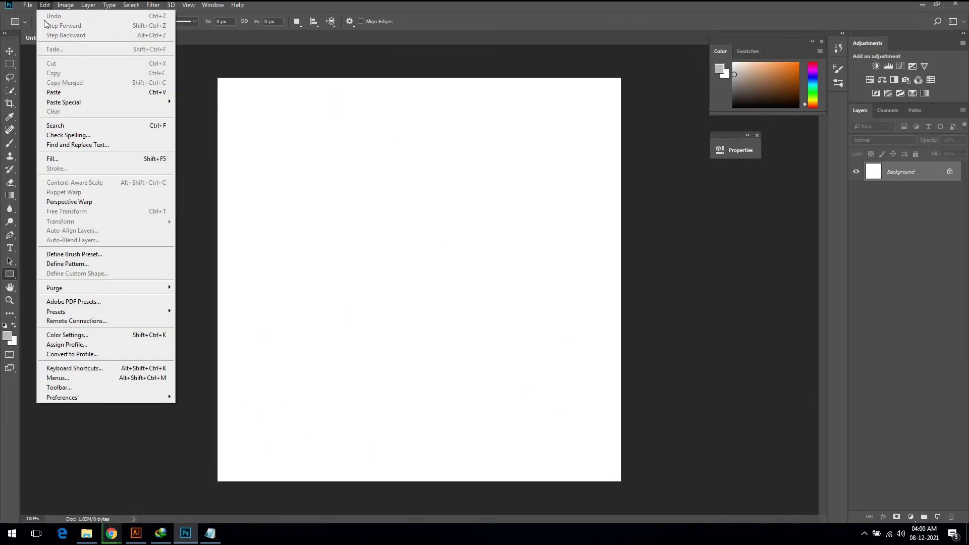
left_click(51, 93)
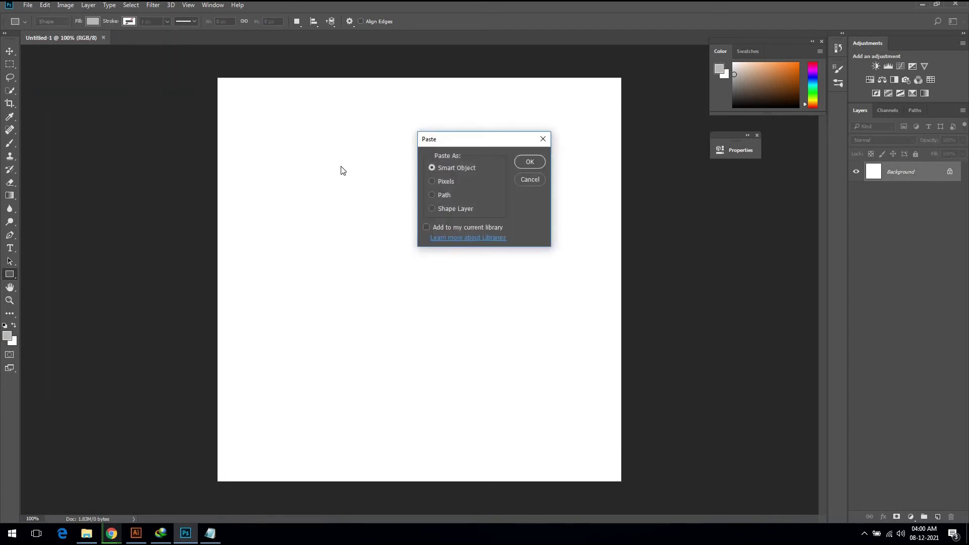
left_click(531, 164)
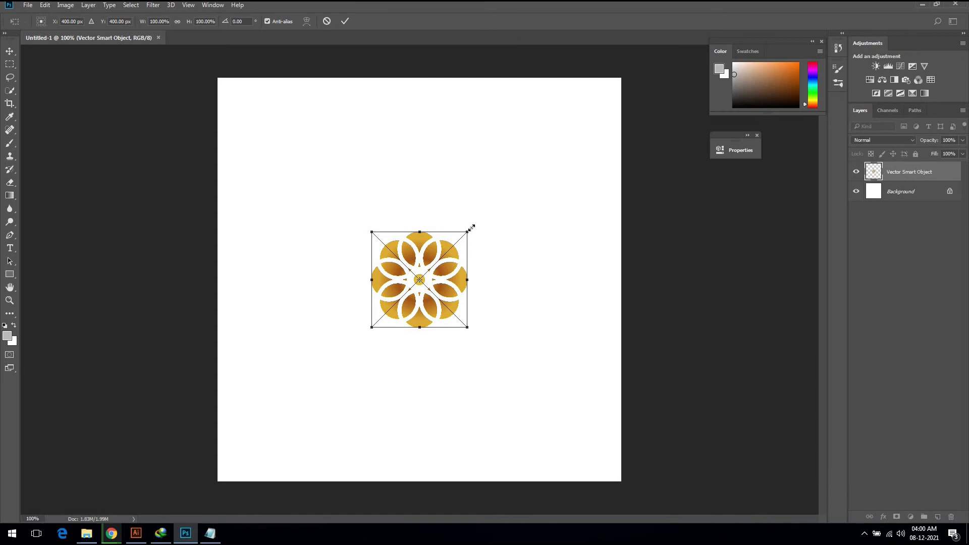
left_click_drag(469, 229, 506, 149)
left_click(346, 23)
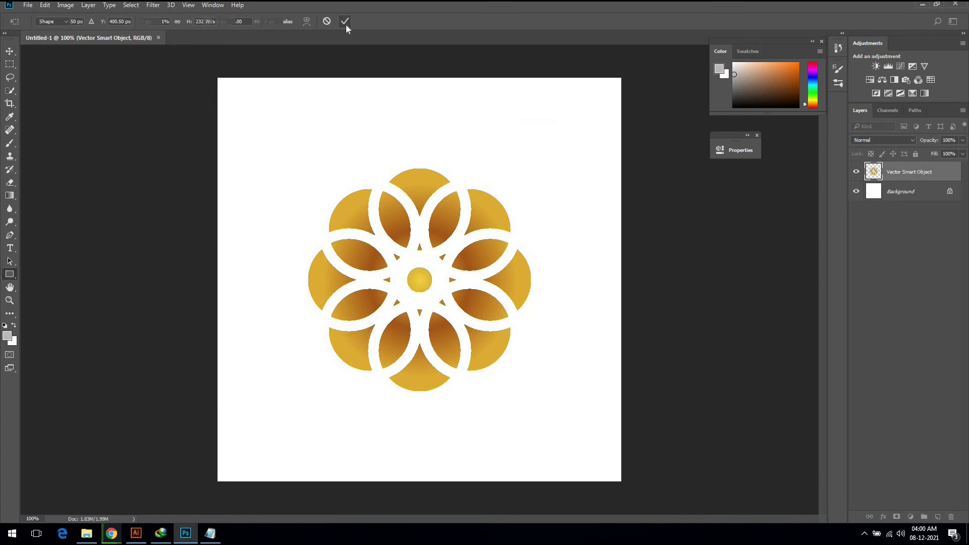
Draw a rectangle of about 803 × 802 px covering the whole canvas and give it a gradient fill
key("u")
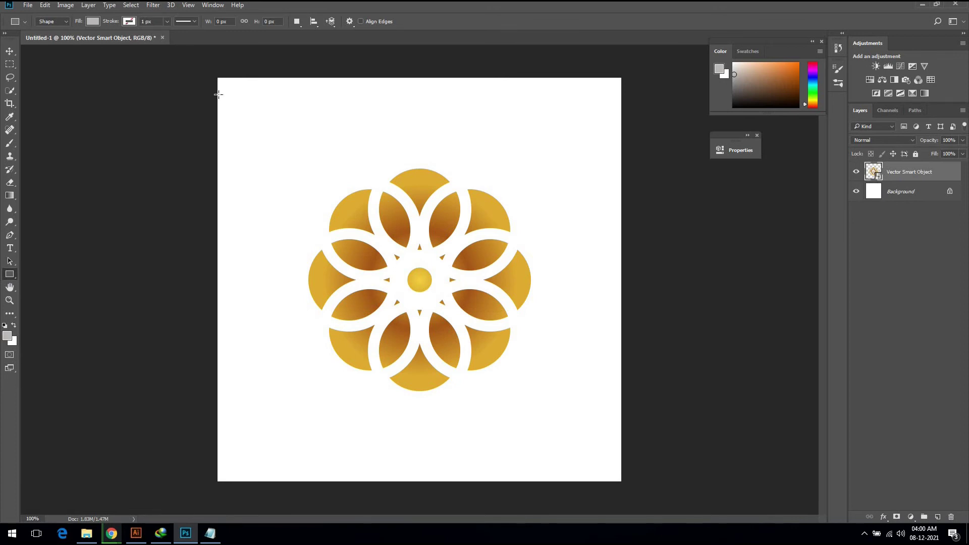
left_click_drag(218, 94, 622, 481)
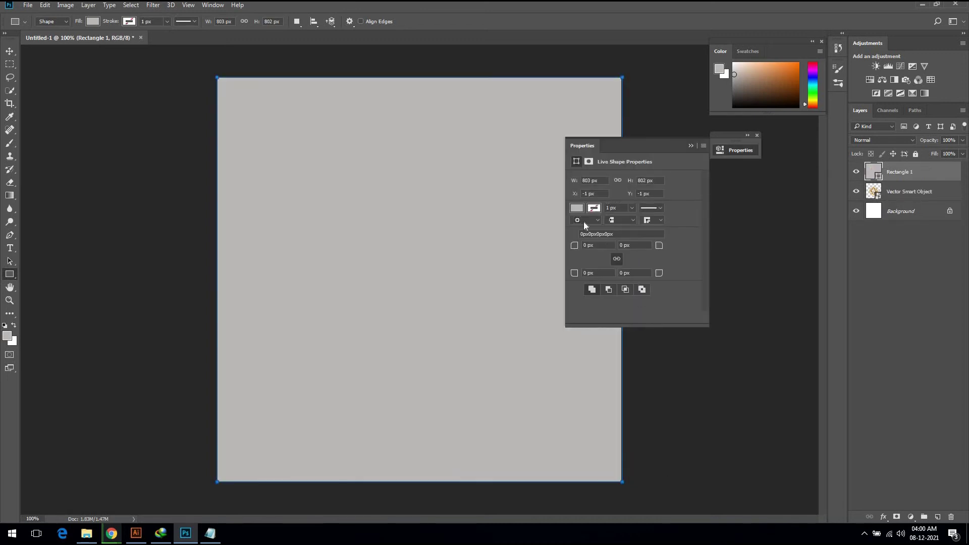
left_click(576, 208)
left_click(620, 228)
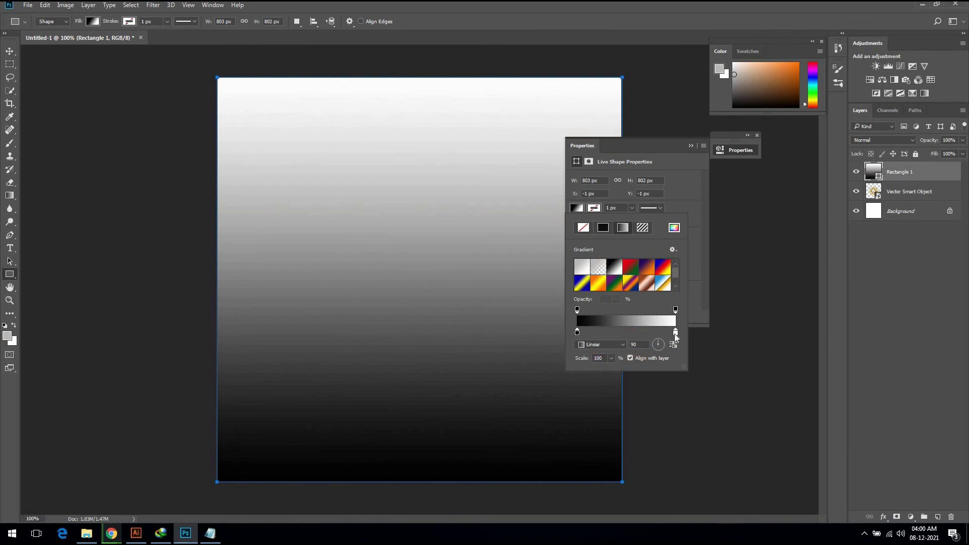
Change the rectangle gradient's white stop to dark gray #464646 and set the gradient type to Radial
left_click(616, 319)
left_click(580, 263)
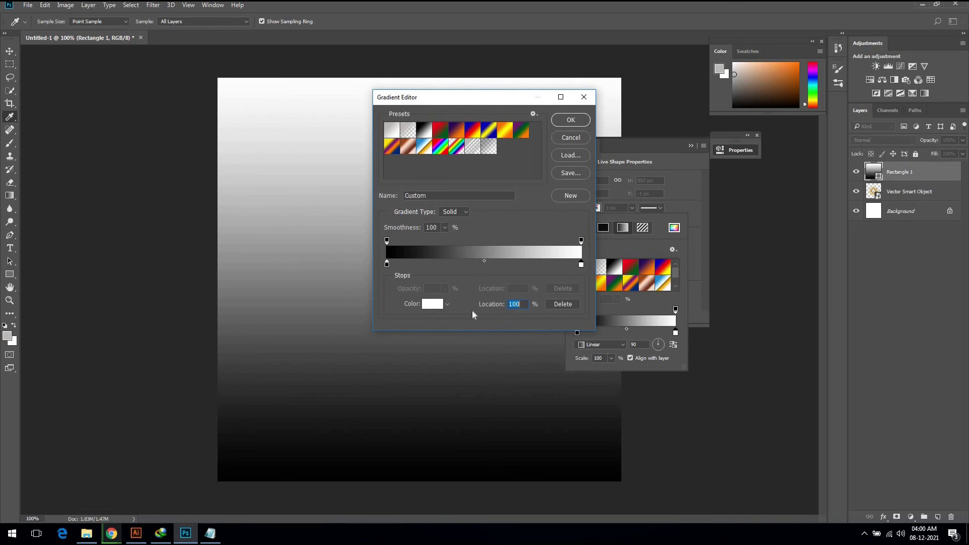
left_click(433, 304)
left_click(507, 217)
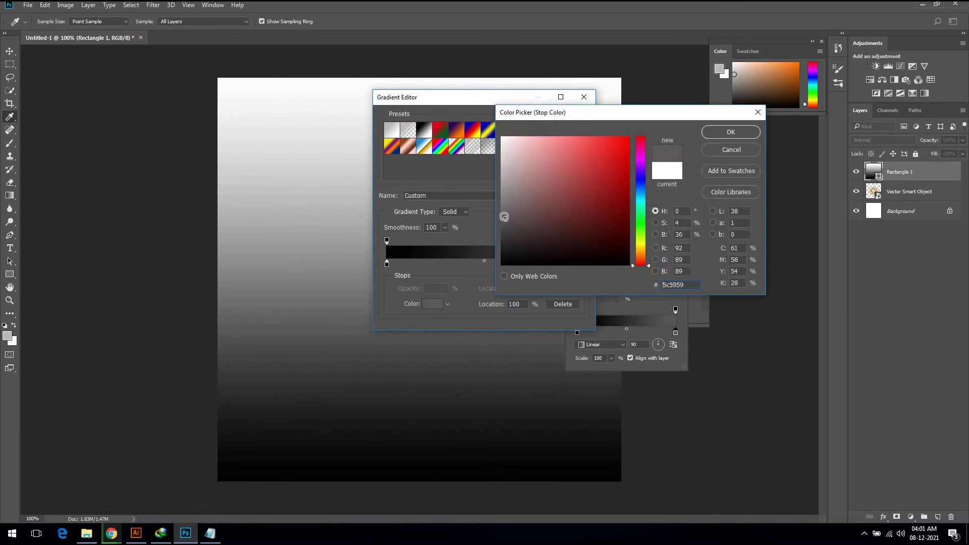
left_click_drag(507, 217, 502, 230)
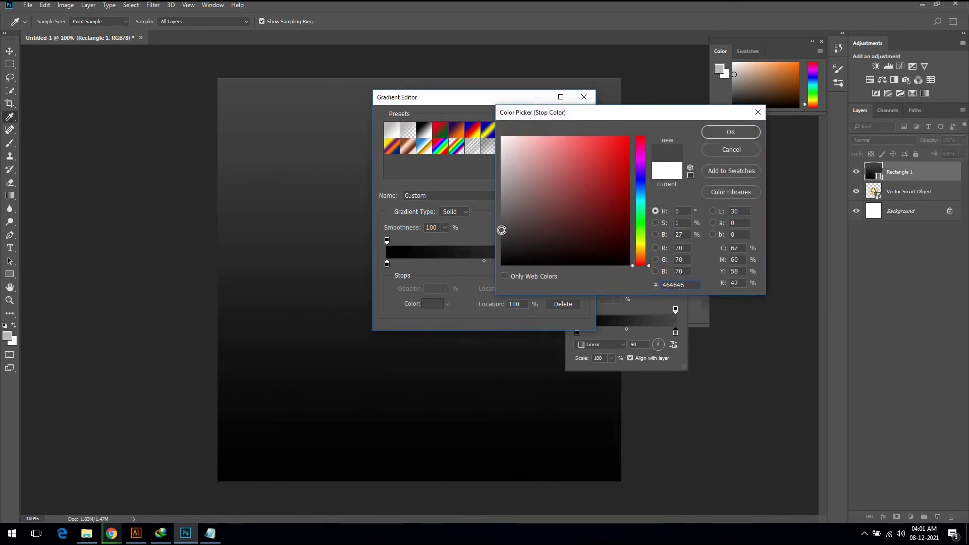
left_click(730, 133)
left_click(579, 125)
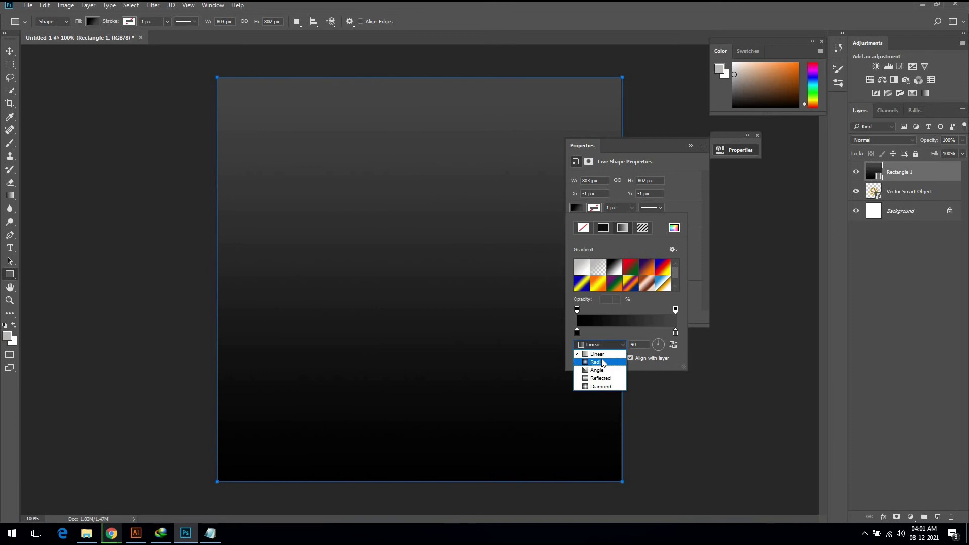
left_click(600, 362)
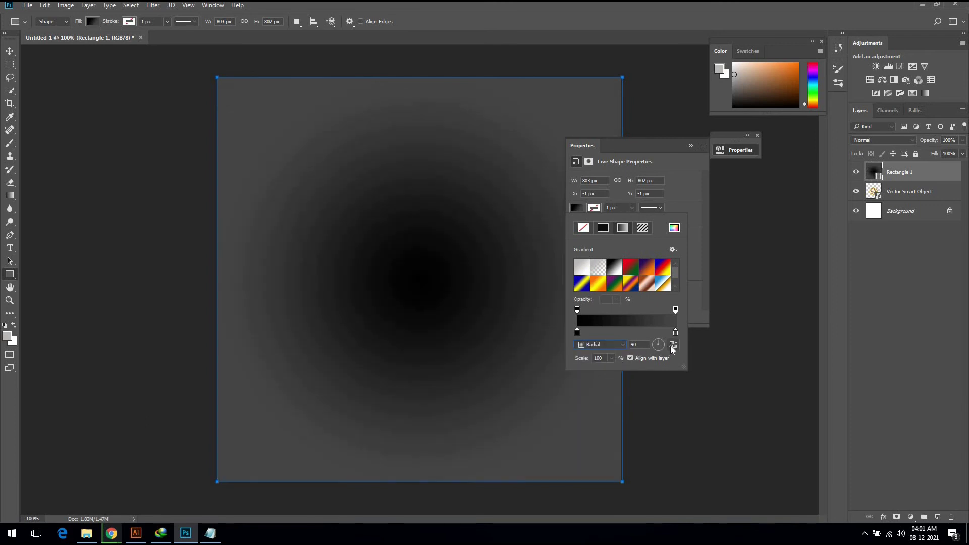
Reverse the rectangle's radial gradient so the gray is at the centre, and move its layer below the flower's Smart Object
left_click(671, 346)
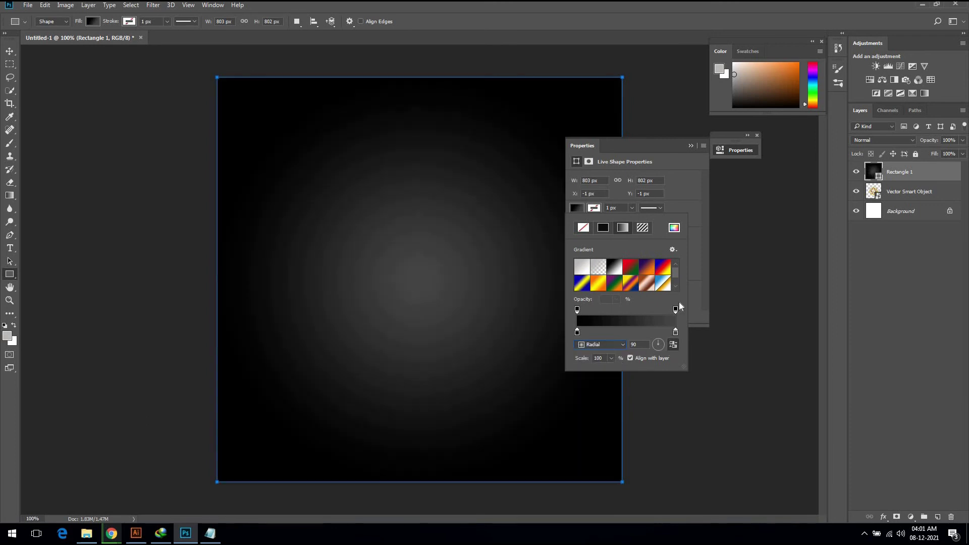
left_click(690, 146)
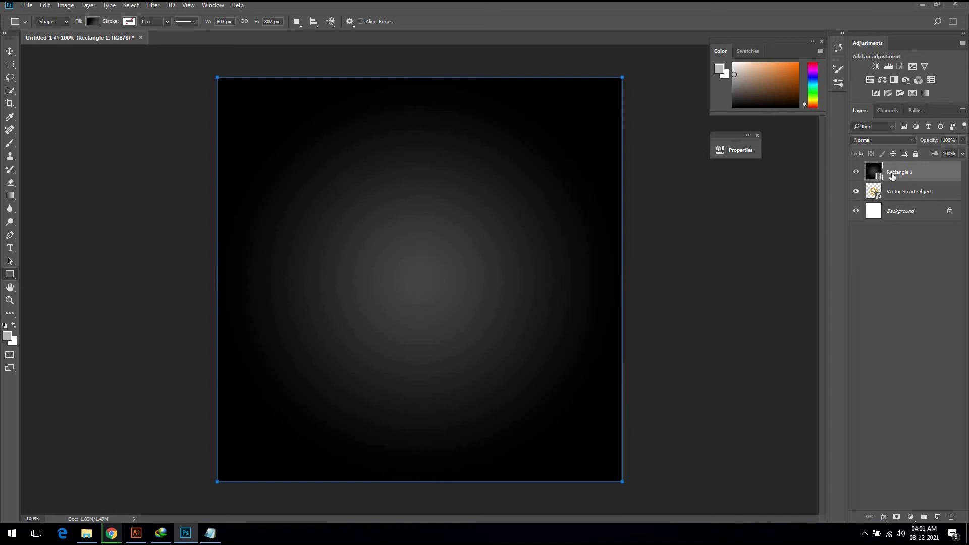
left_click_drag(892, 177, 892, 198)
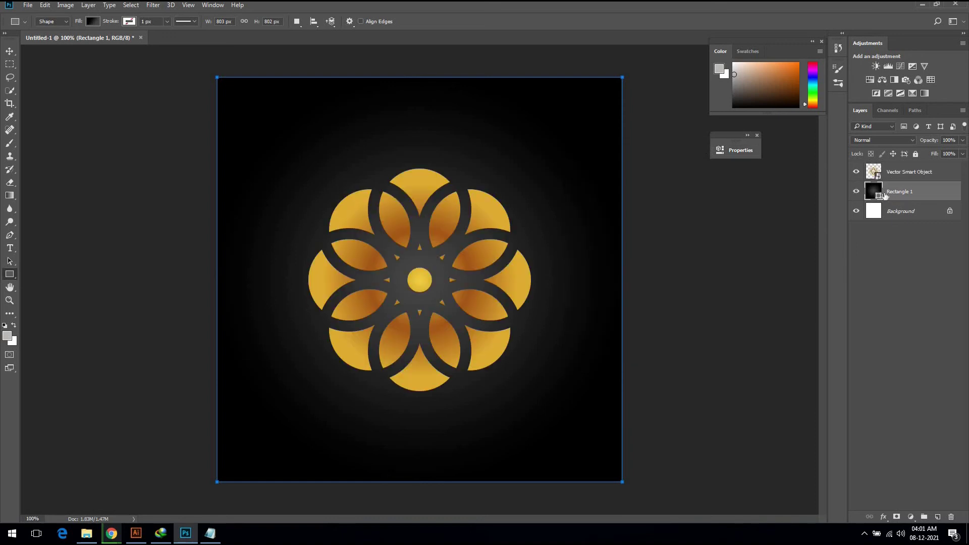
Open the Alien Skin Eye Candy 7 filter for the flower's Vector Smart Object layer
left_click(925, 174)
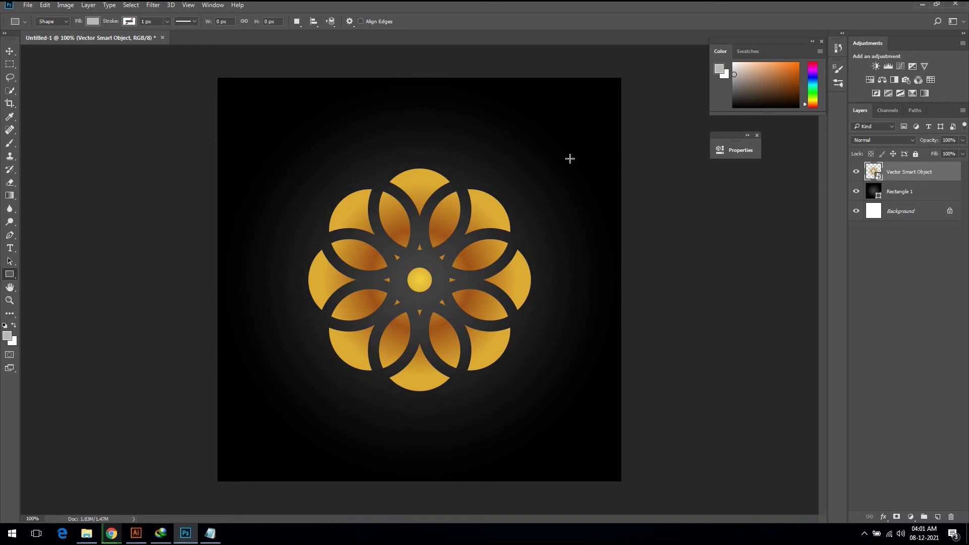
left_click(153, 5)
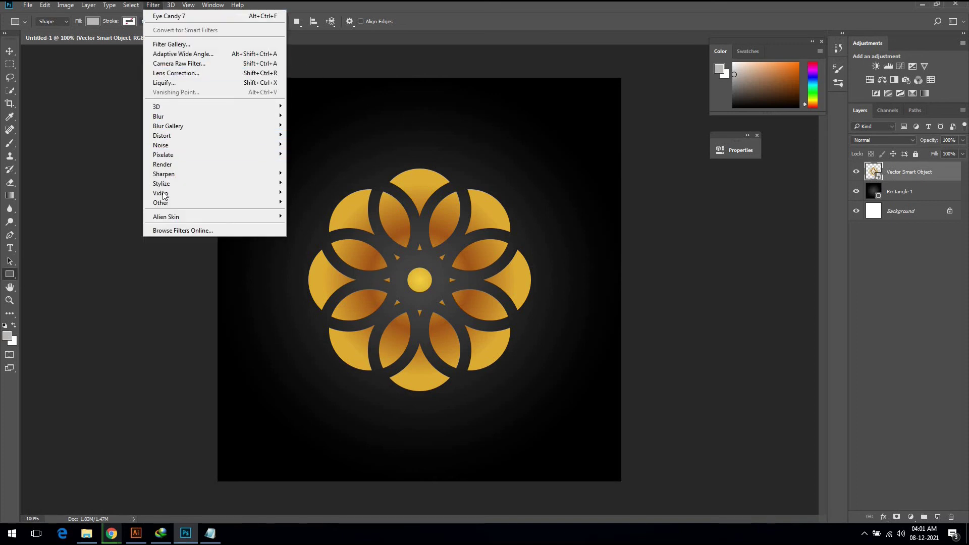
mouse_move(163, 218)
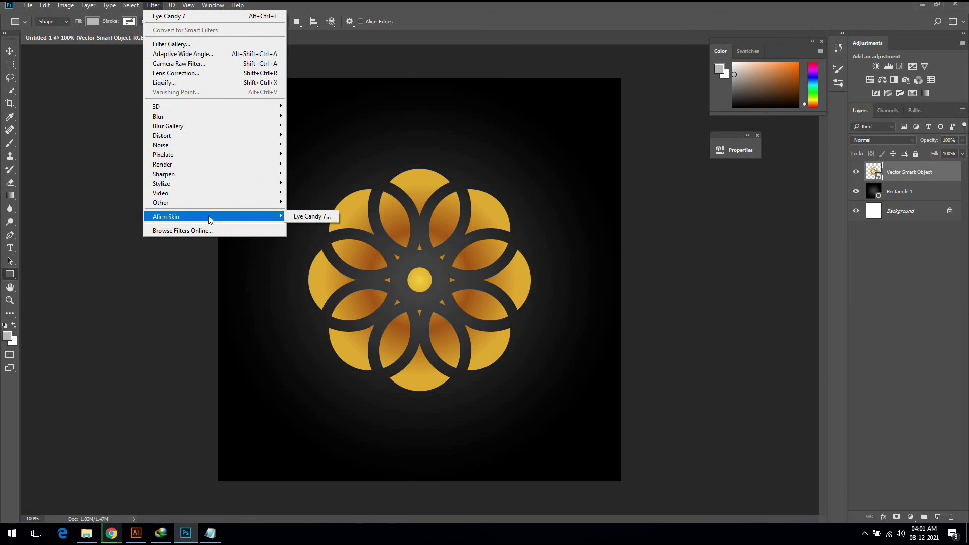
left_click(302, 216)
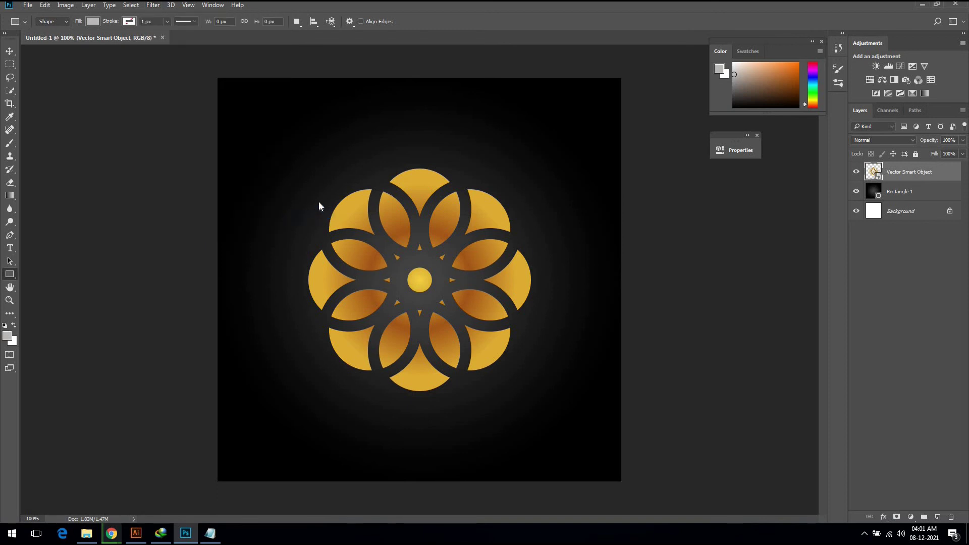